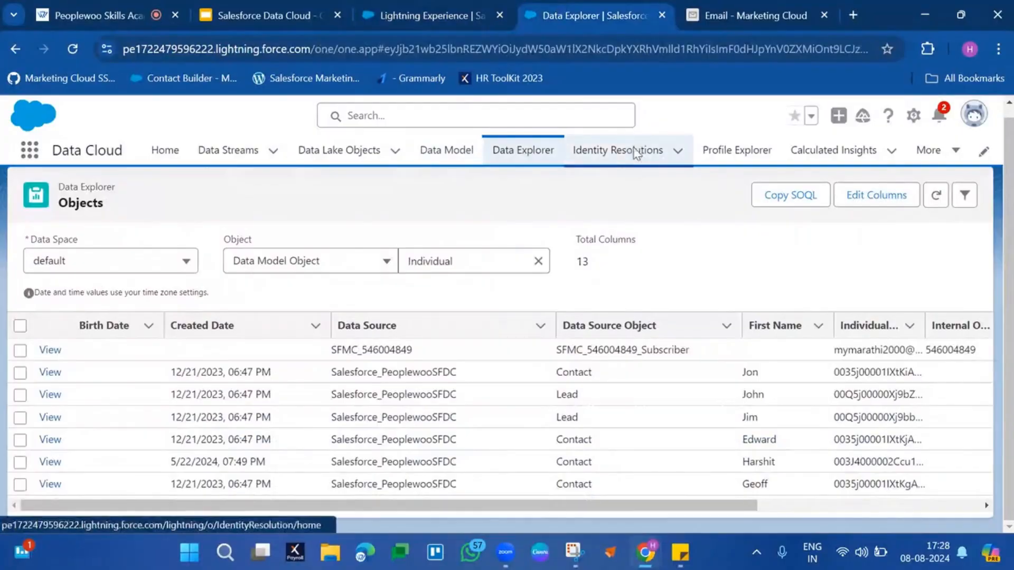
# Start a new identity resolution ruleset with the Create New Ruleset option
pyautogui.click(635, 153)
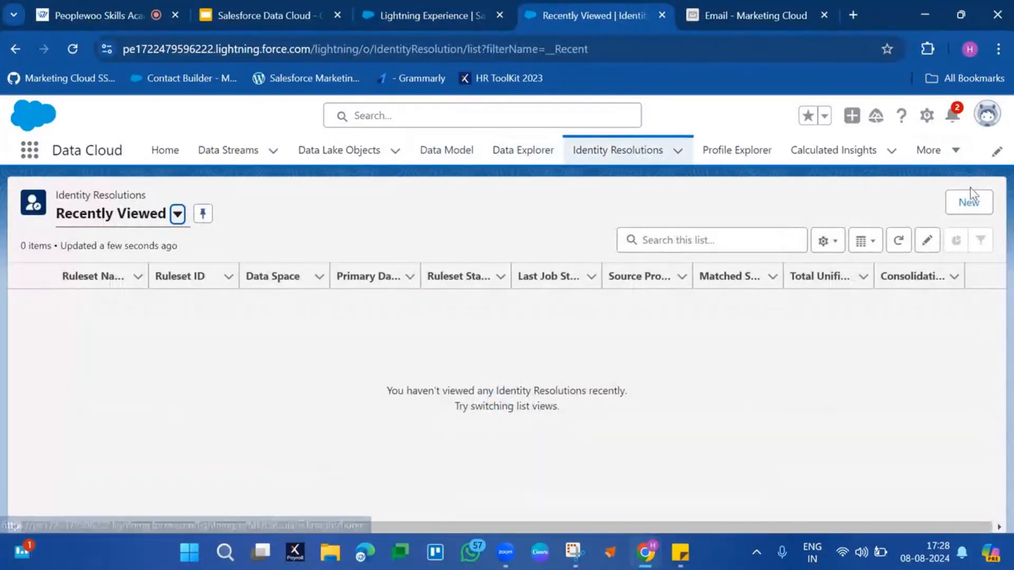
pyautogui.click(961, 214)
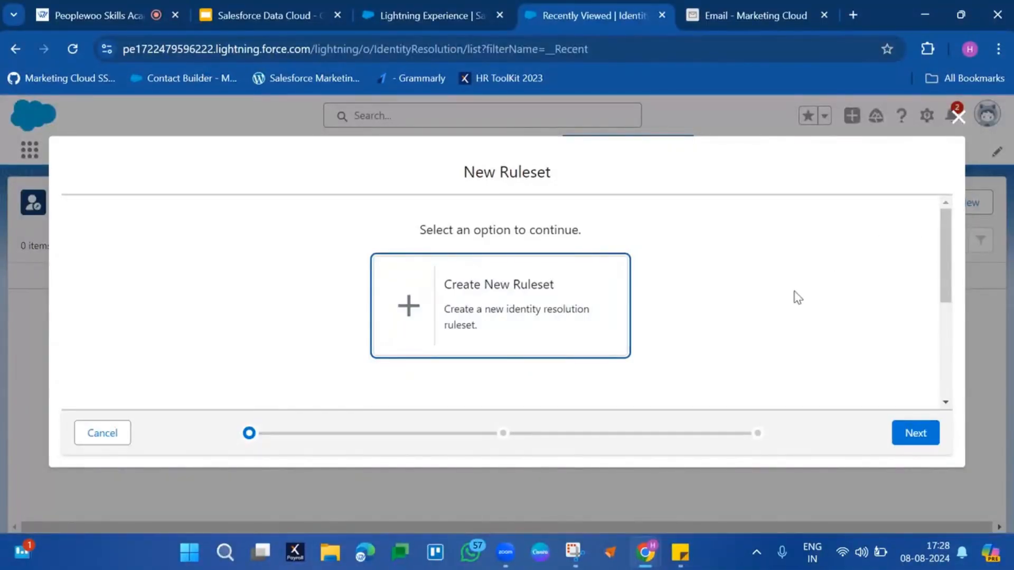
pyautogui.scroll(-3, 792, 294)
pyautogui.scroll(3, 792, 294)
pyautogui.click(577, 302)
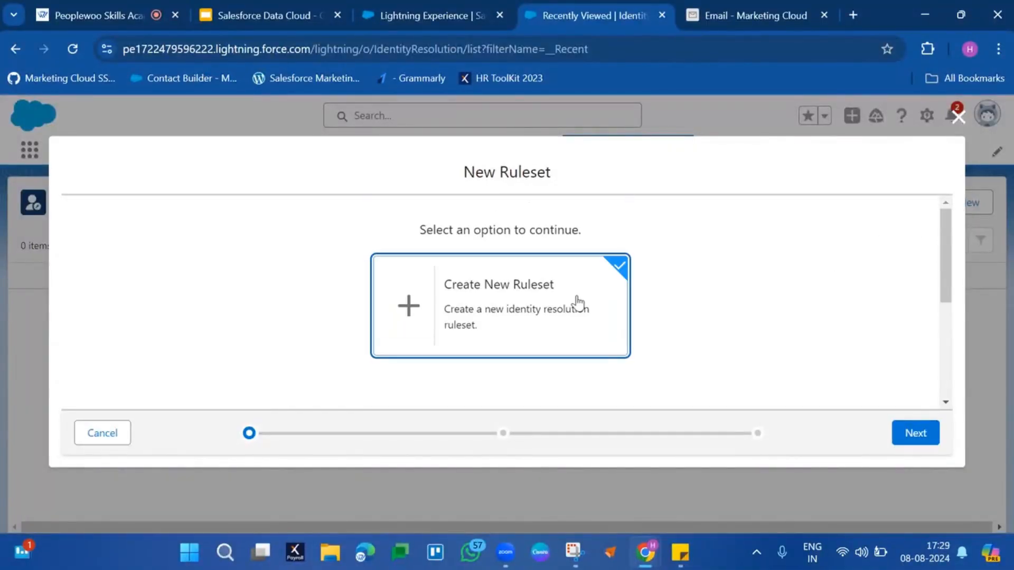
pyautogui.click(917, 435)
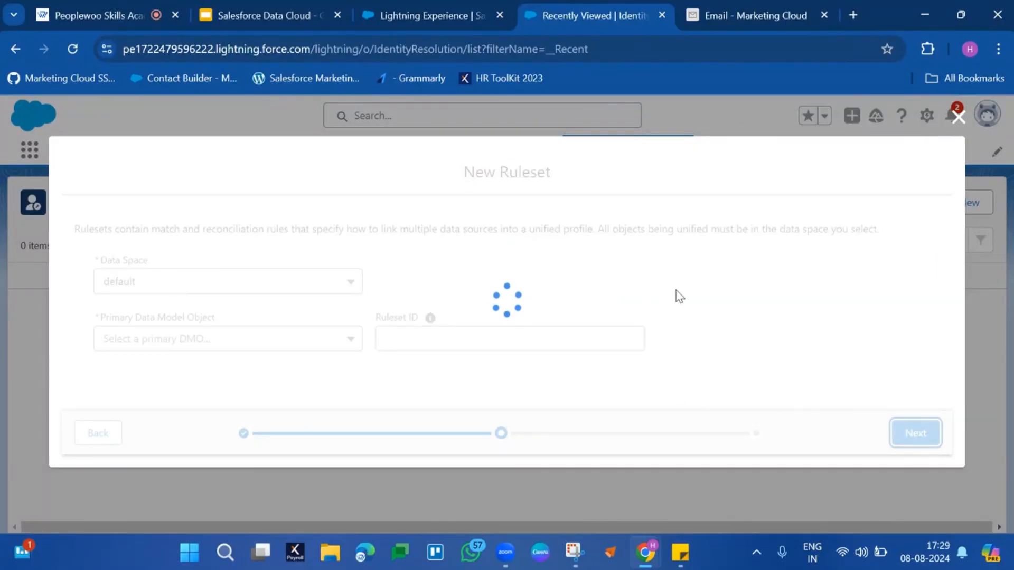
# Choose Individual as the primary data model object, set the ruleset ID to PWUI, and continue to the naming stage
pyautogui.click(334, 344)
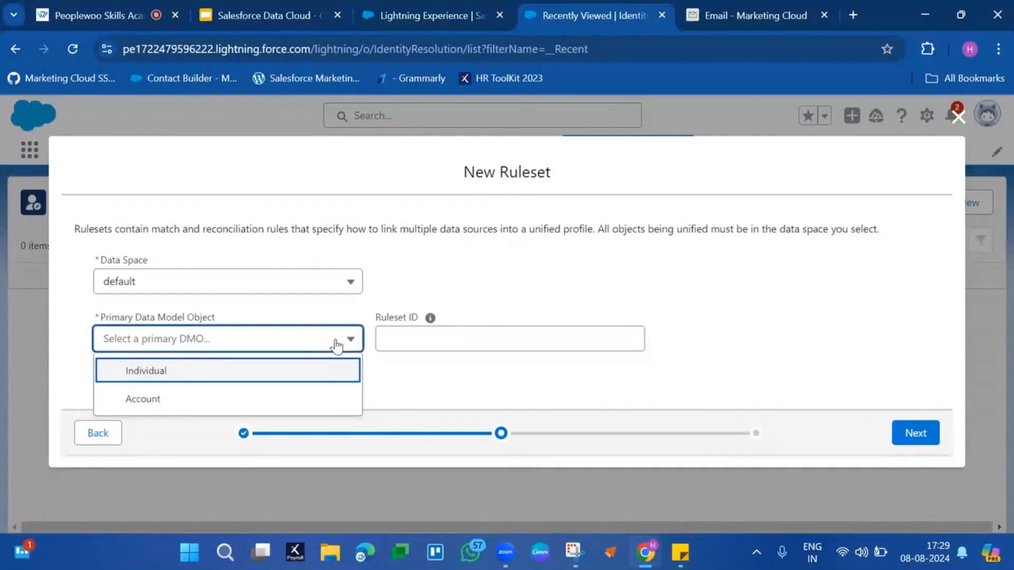
pyautogui.click(210, 375)
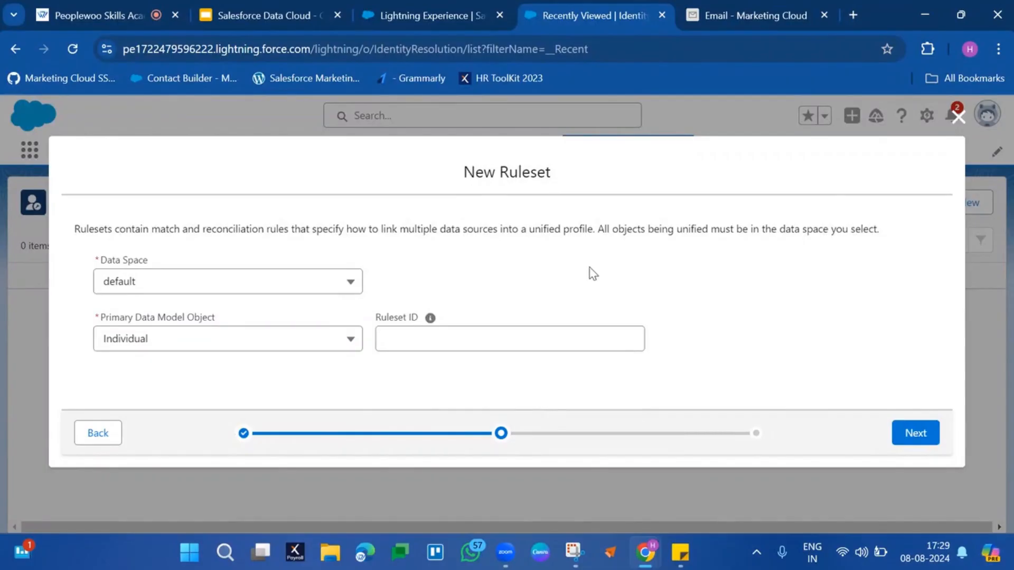
pyautogui.click(457, 338)
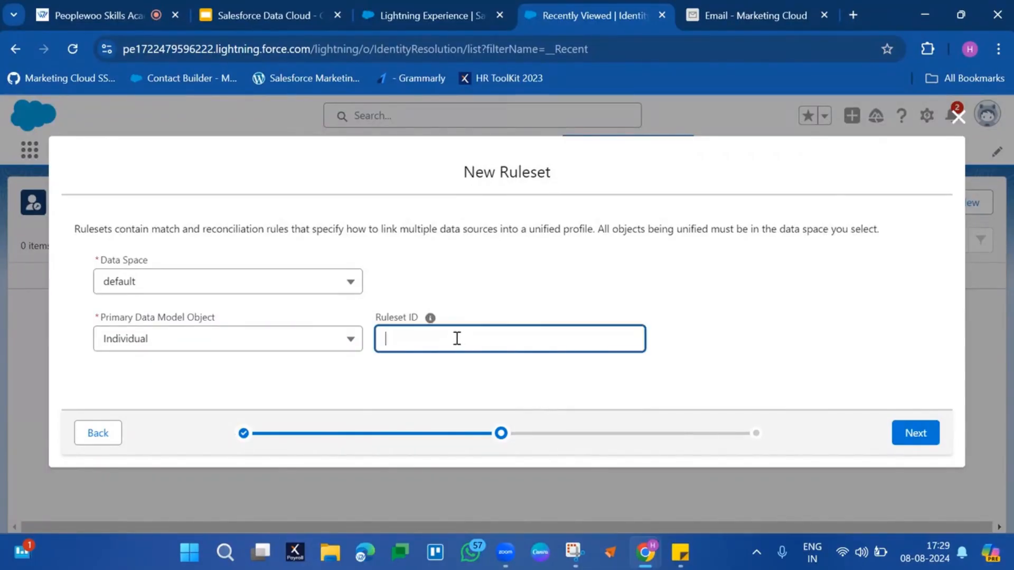
pyautogui.write('Peop')
pyautogui.press('BackSpace')
pyautogui.click(919, 437)
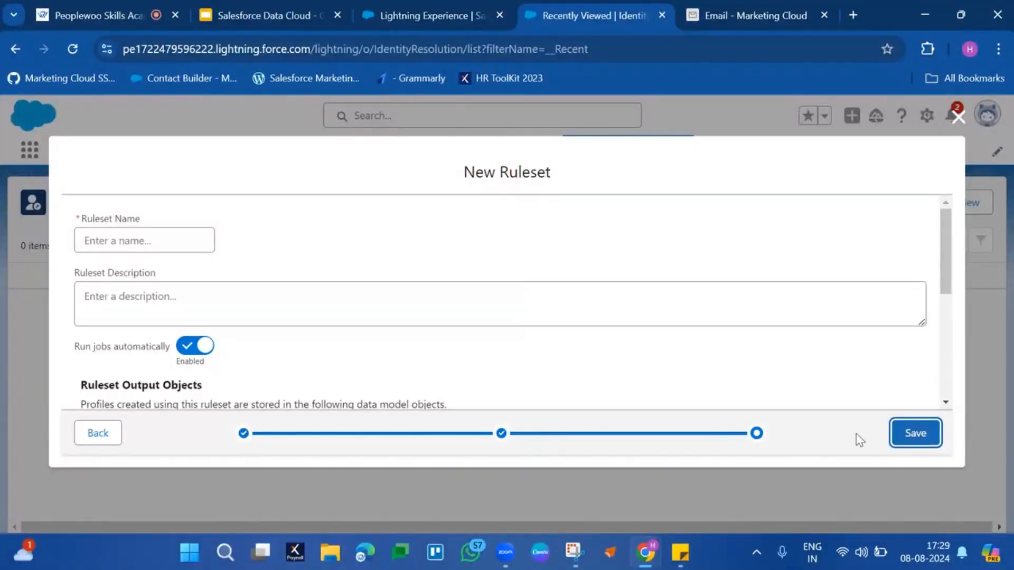
# Name the ruleset Peoplewoo Identity Resolution
pyautogui.click(162, 238)
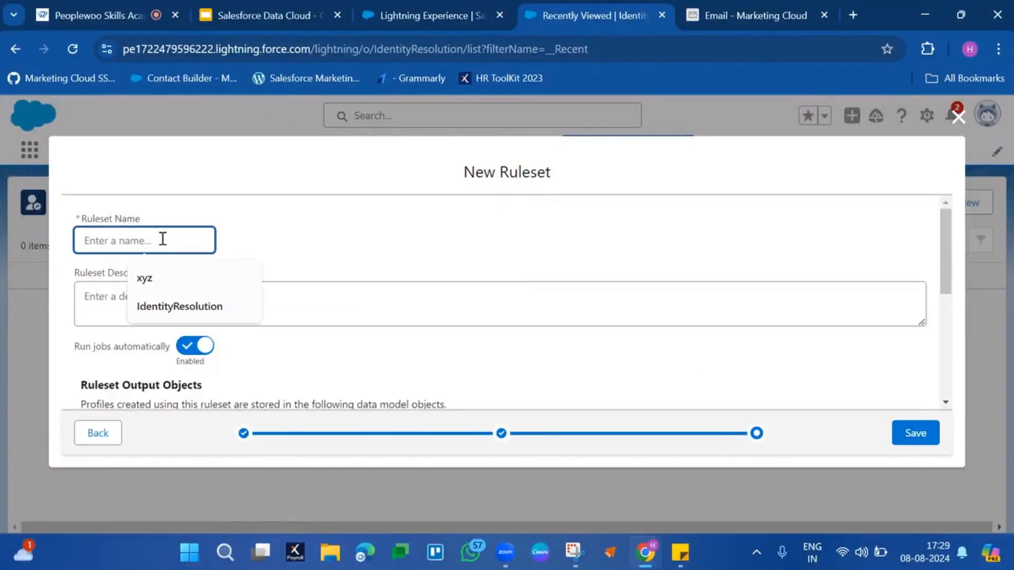
pyautogui.write('Peoplewoo I')
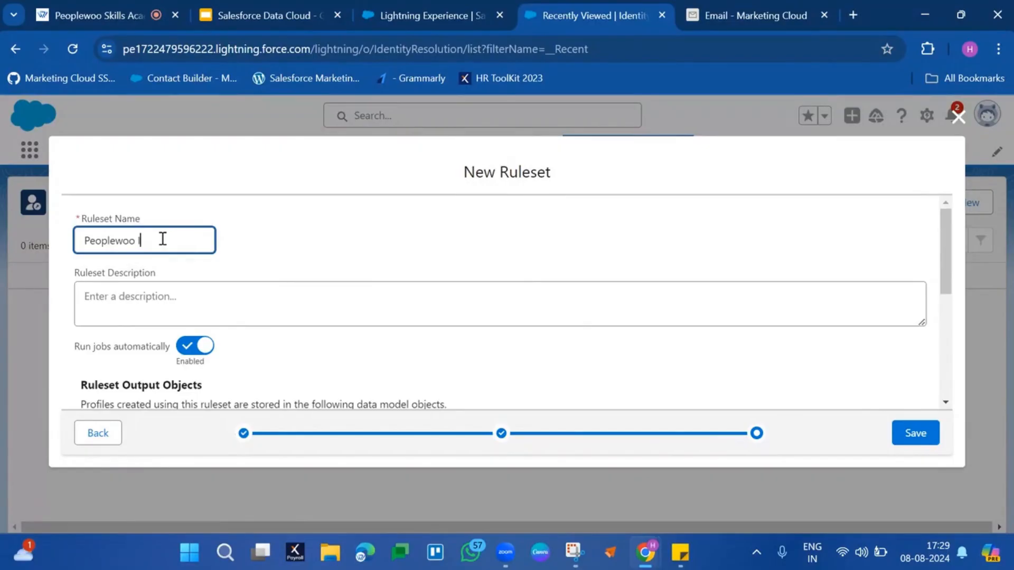
pyautogui.write('dentity Resolution')
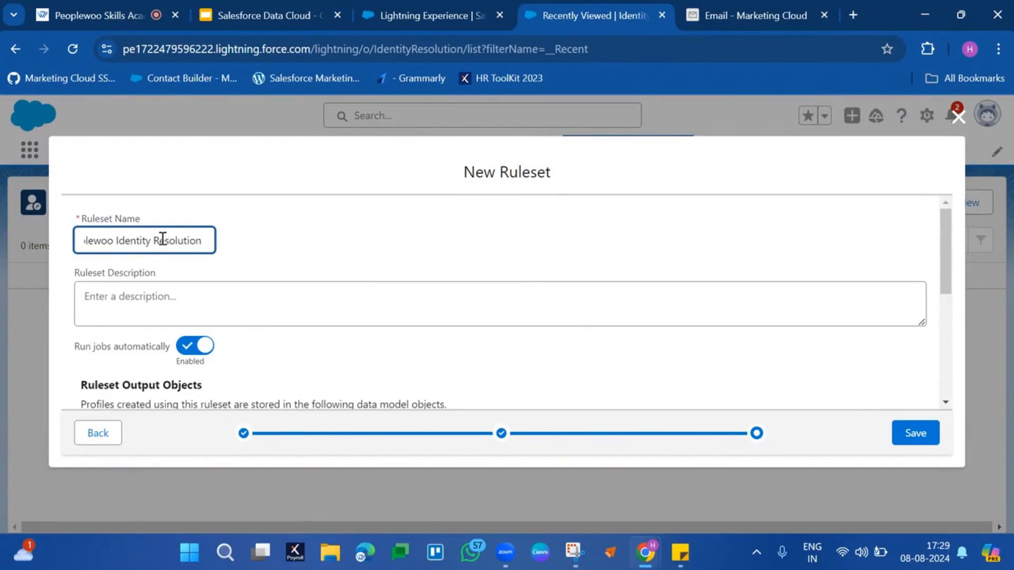
pyautogui.click(279, 237)
# Examine the list of ruleset output objects, covering the unified individual, contact point and link data model objects
pyautogui.scroll(-4, 278, 238)
pyautogui.scroll(-1, 281, 239)
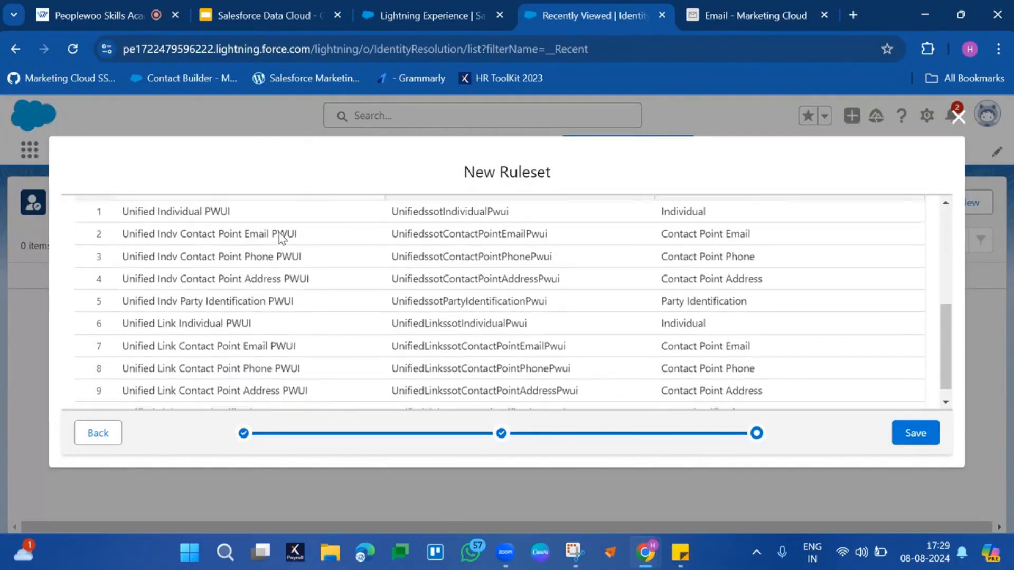
pyautogui.scroll(1, 281, 238)
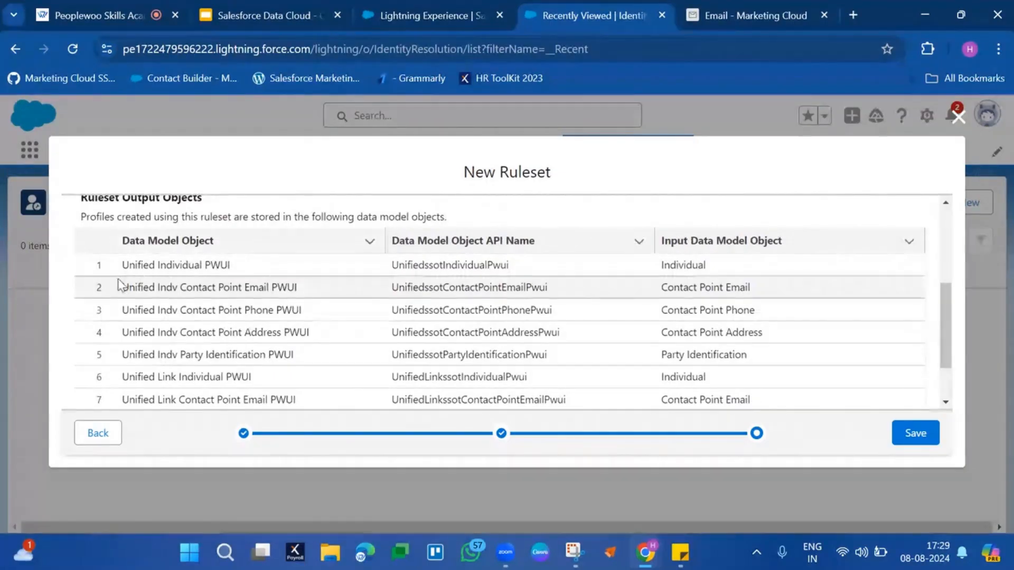
pyautogui.moveTo(123, 264); pyautogui.dragTo(285, 414)
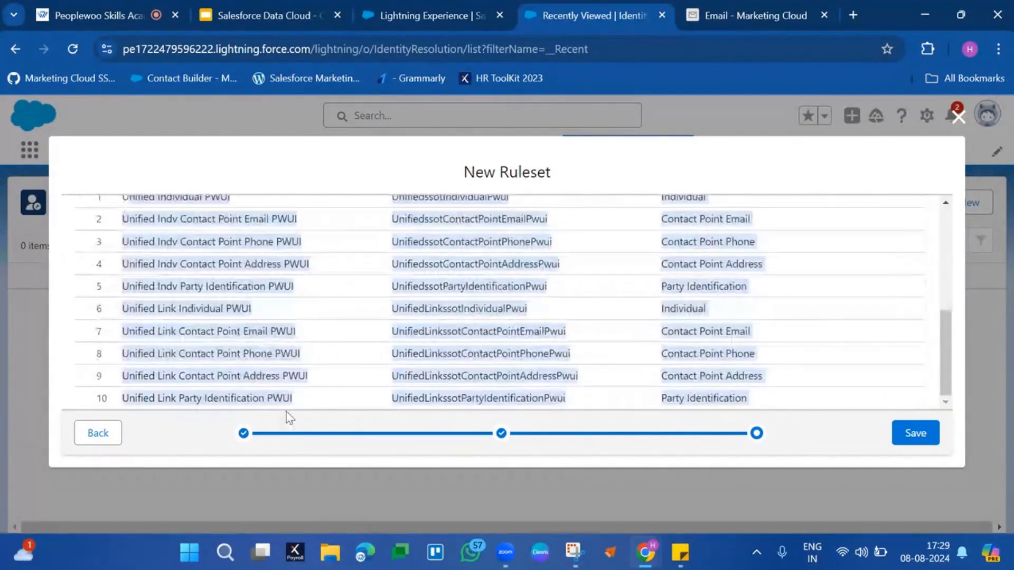
pyautogui.click(294, 409)
pyautogui.scroll(4, 294, 410)
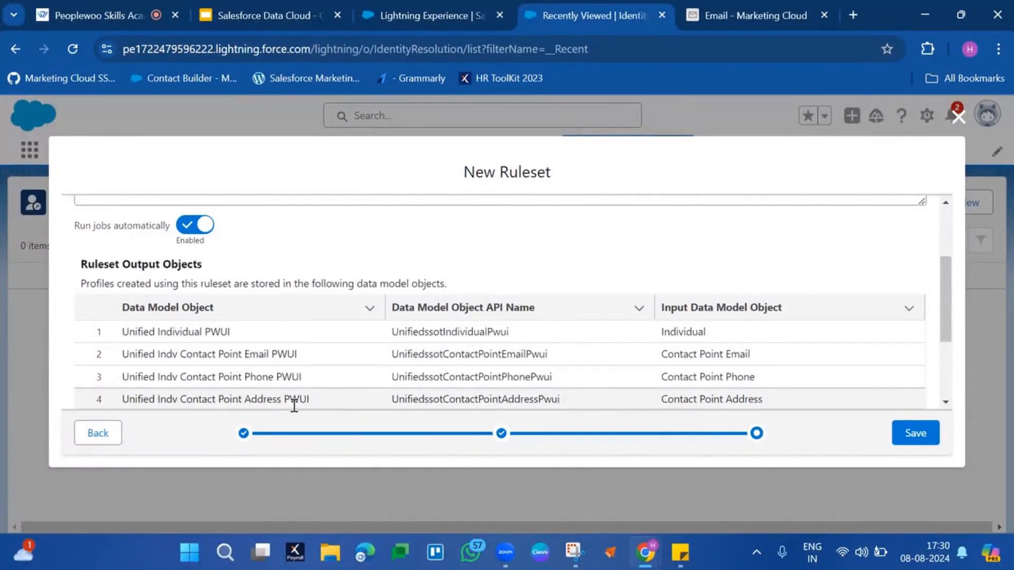
pyautogui.scroll(-1, 294, 374)
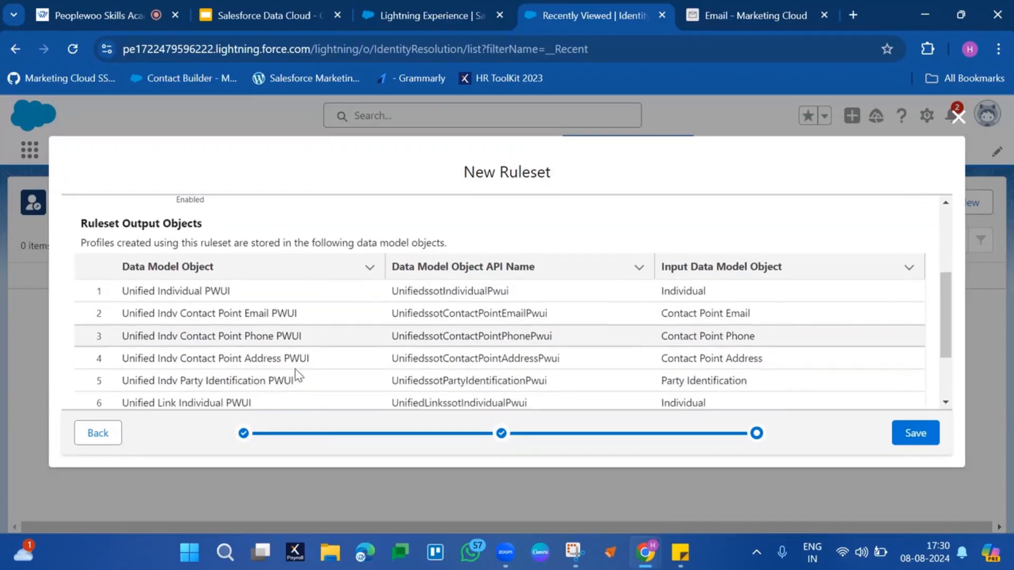
pyautogui.click(215, 292)
pyautogui.click(246, 319)
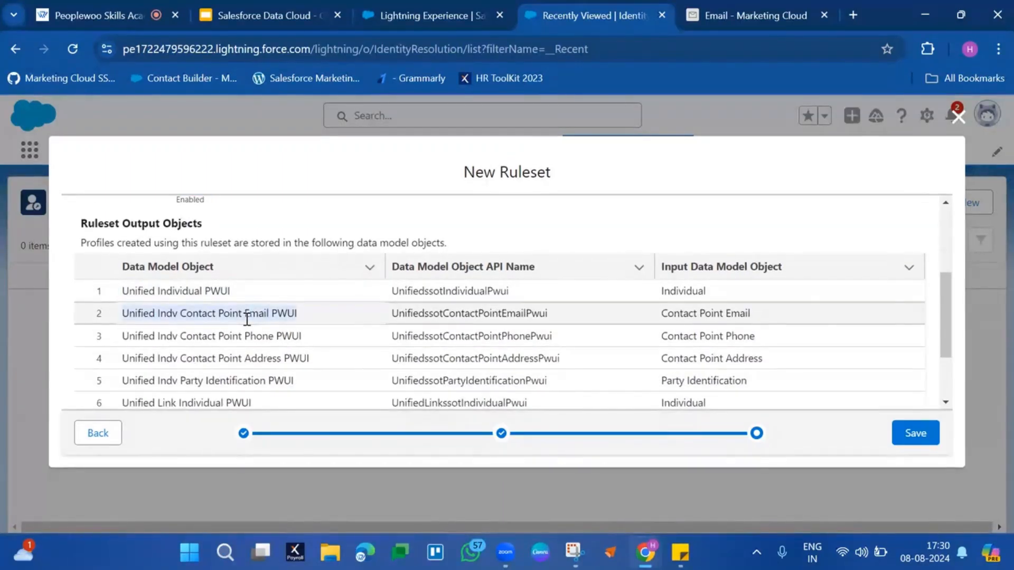
pyautogui.tripleClick(247, 319)
pyautogui.tripleClick(246, 336)
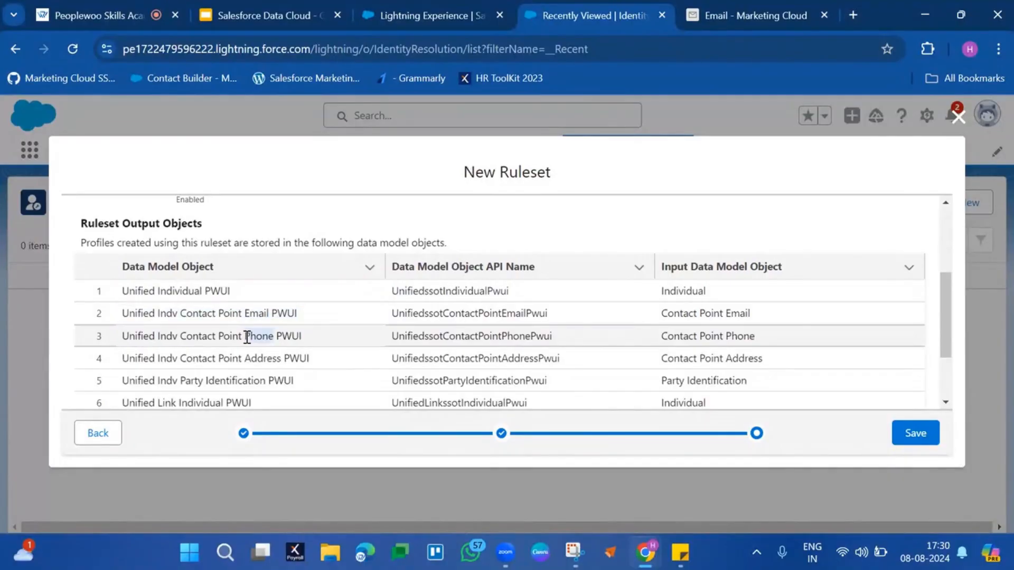
pyautogui.scroll(-2, 246, 336)
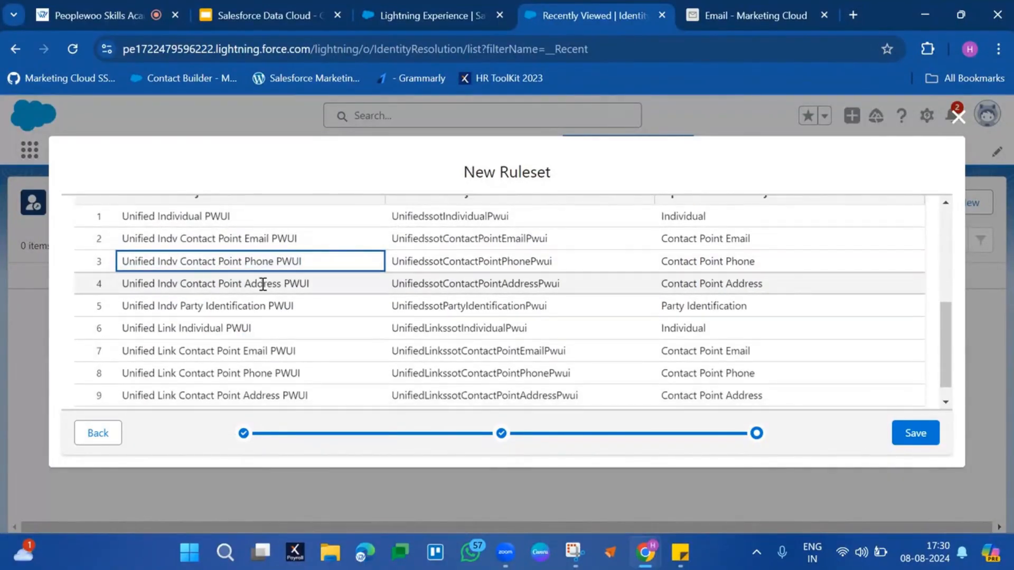
pyautogui.doubleClick(263, 285)
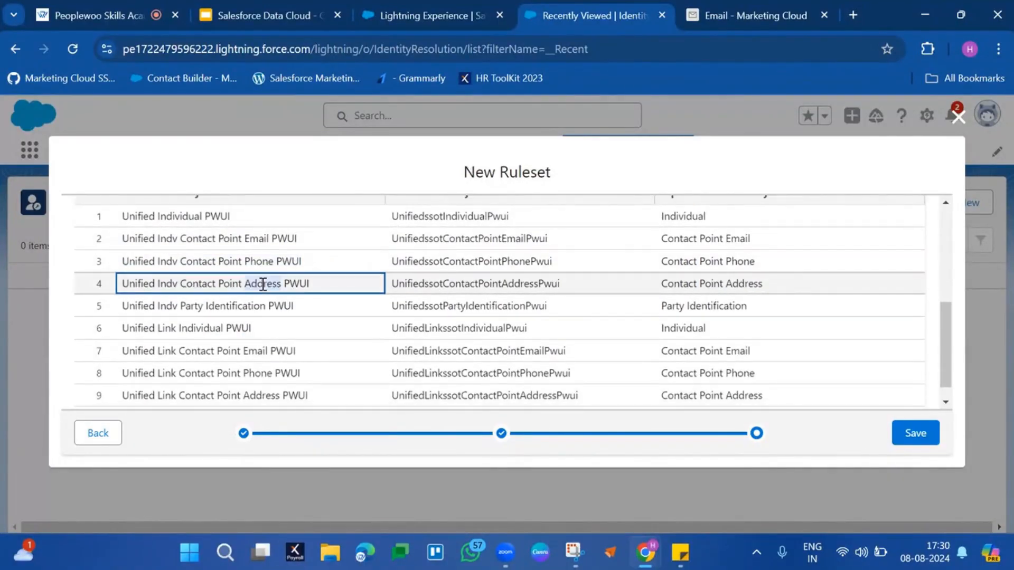
pyautogui.tripleClick(248, 344)
pyautogui.scroll(-1, 251, 345)
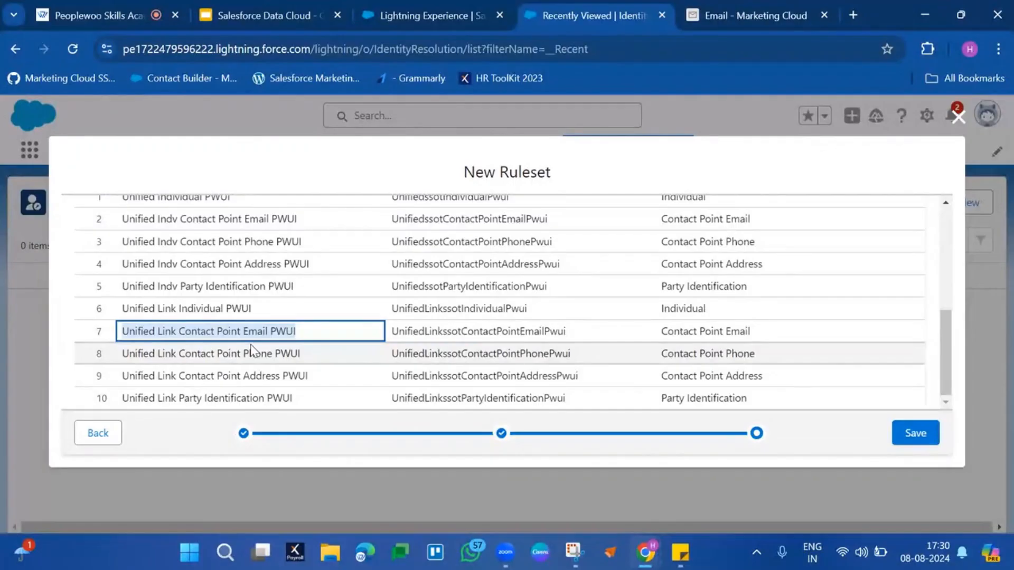
# In the other Data Cloud browser tab, load the records of the Individual data model object in Data Explorer
pyautogui.click(412, 16)
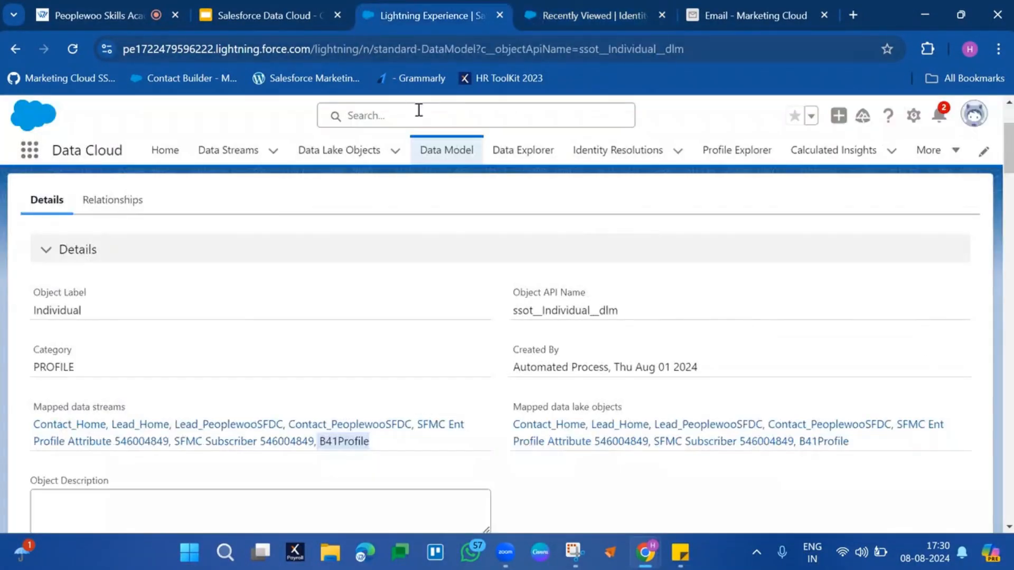
pyautogui.click(553, 6)
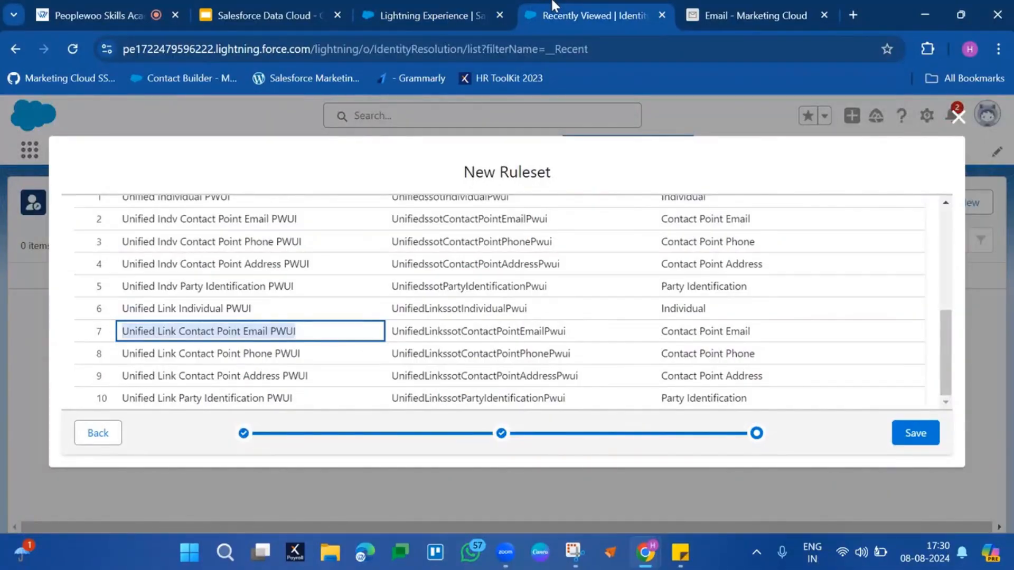
pyautogui.click(466, 12)
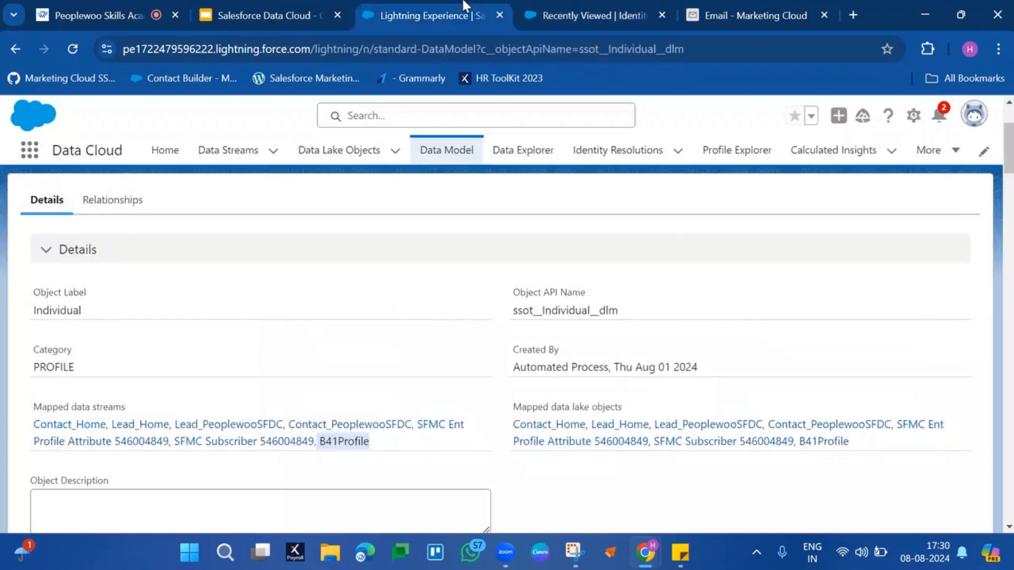
pyautogui.click(628, 159)
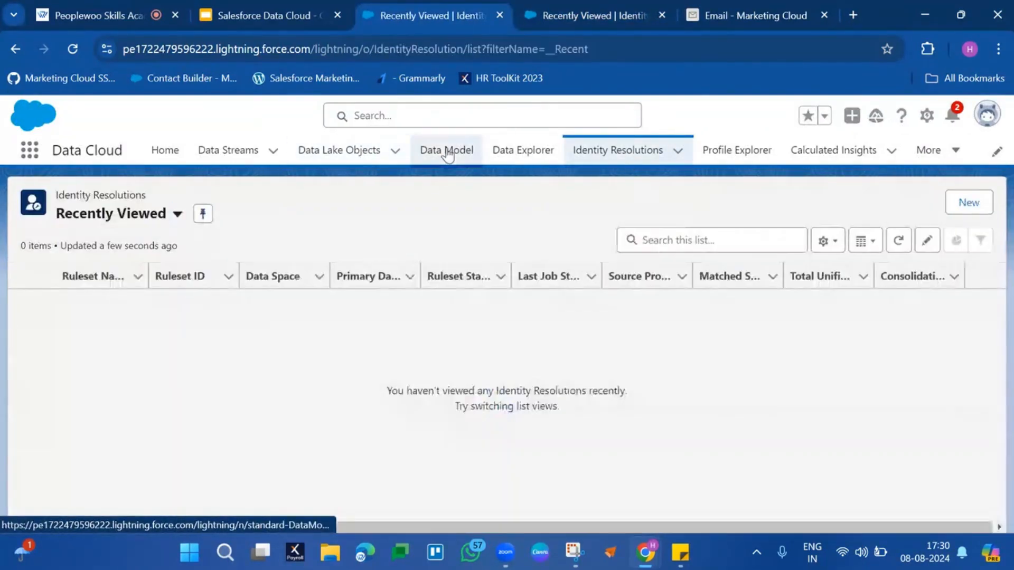
pyautogui.click(448, 153)
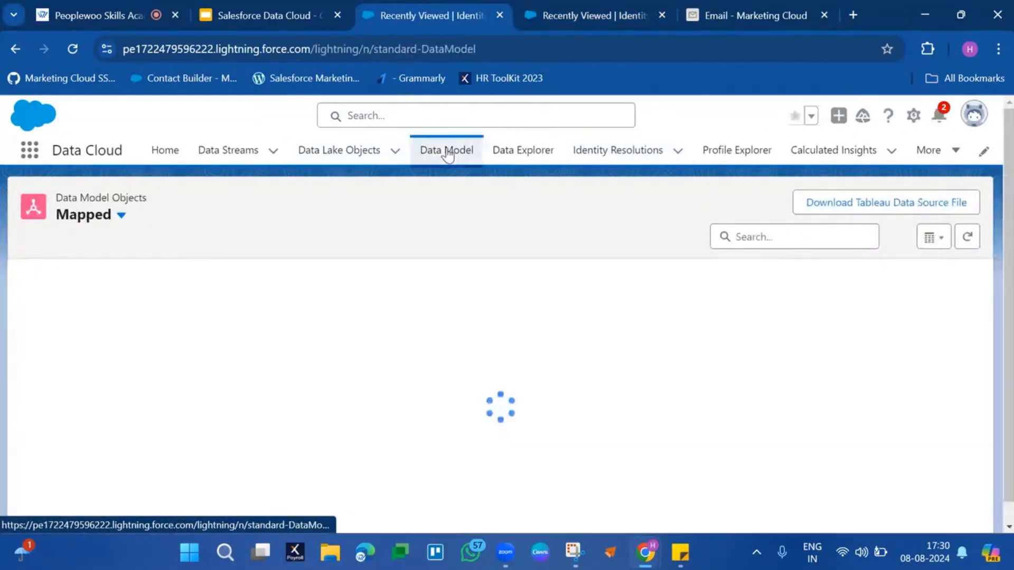
pyautogui.click(507, 150)
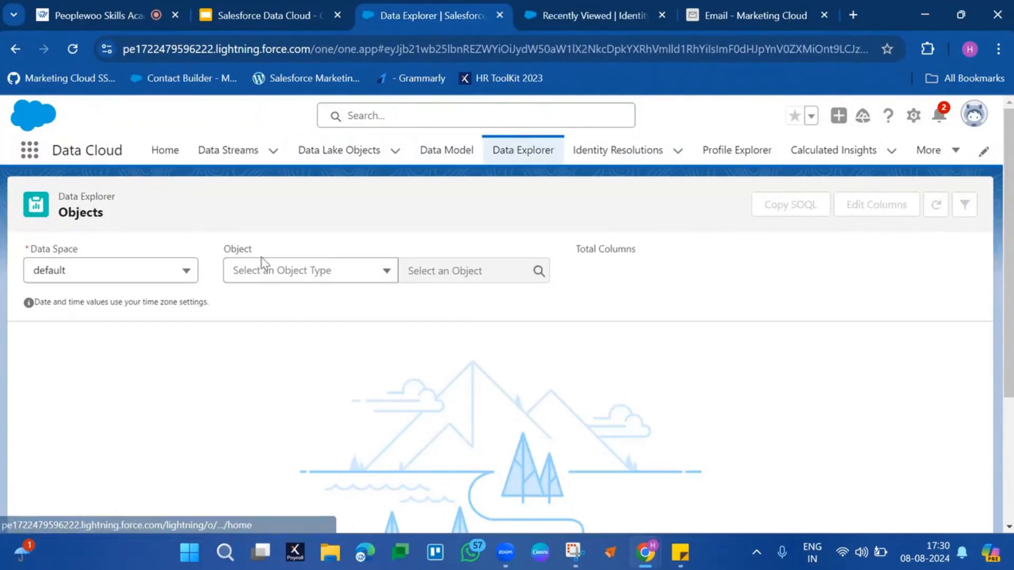
pyautogui.click(287, 269)
pyautogui.click(280, 329)
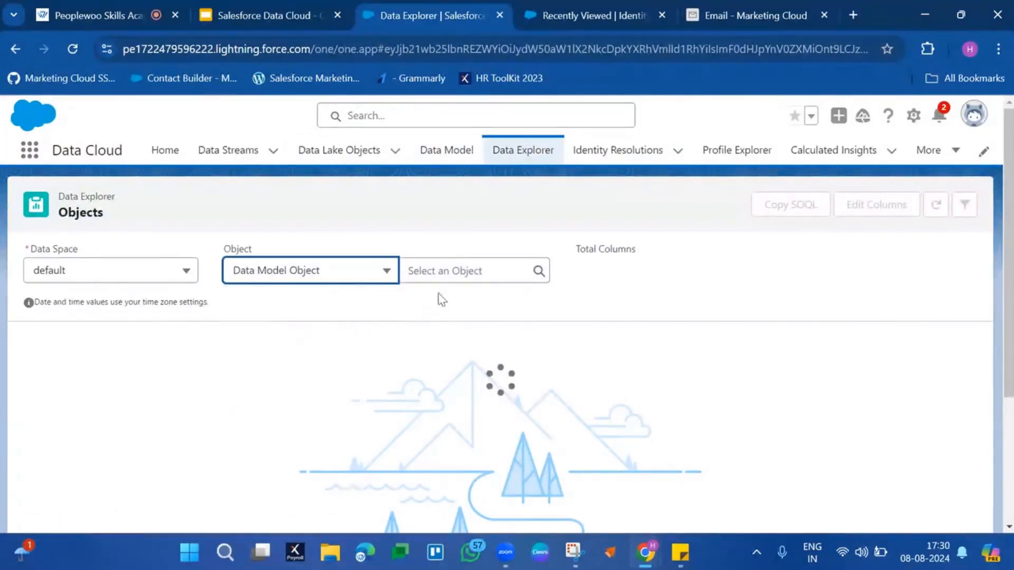
pyautogui.click(480, 270)
pyautogui.write('in')
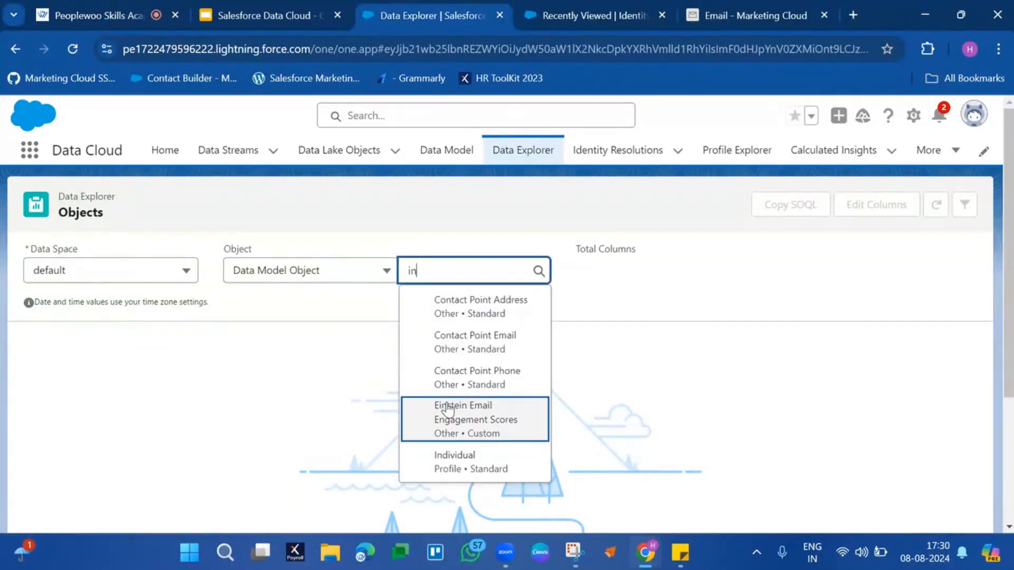
pyautogui.scroll(-3, 448, 408)
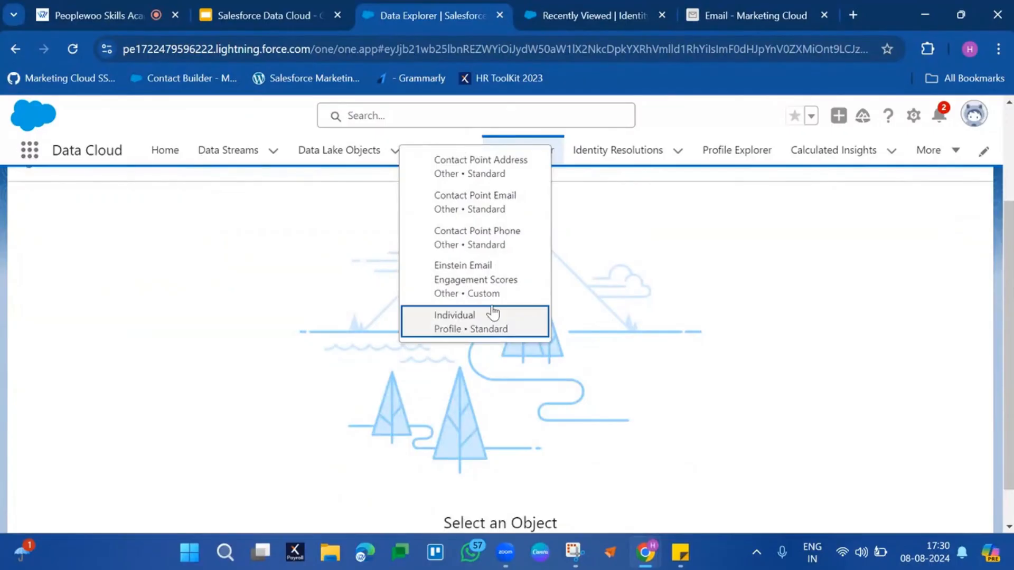
pyautogui.click(495, 311)
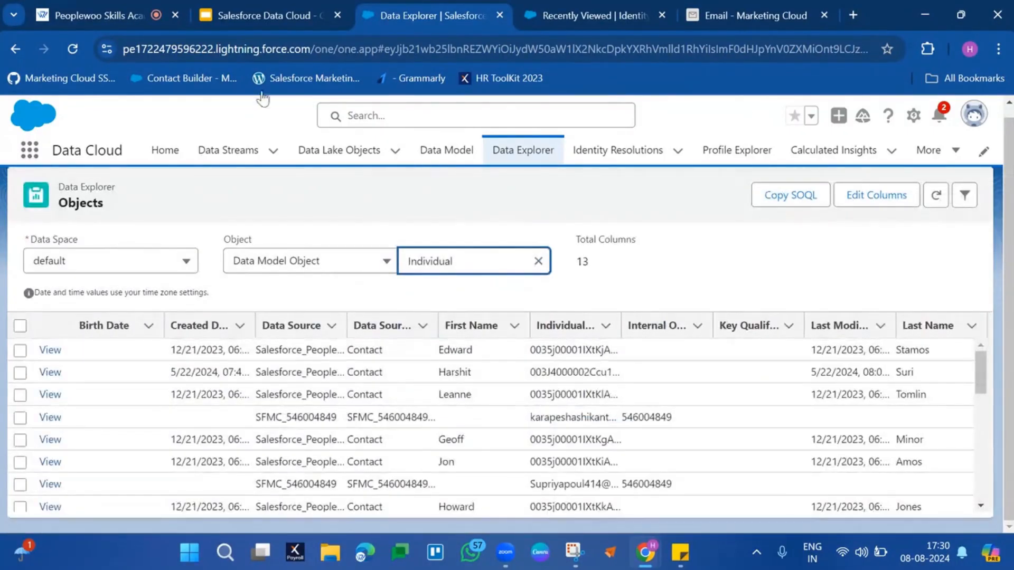
# Switch to the Peoplewoo Skills Academy session and mute the microphone
pyautogui.click(89, 15)
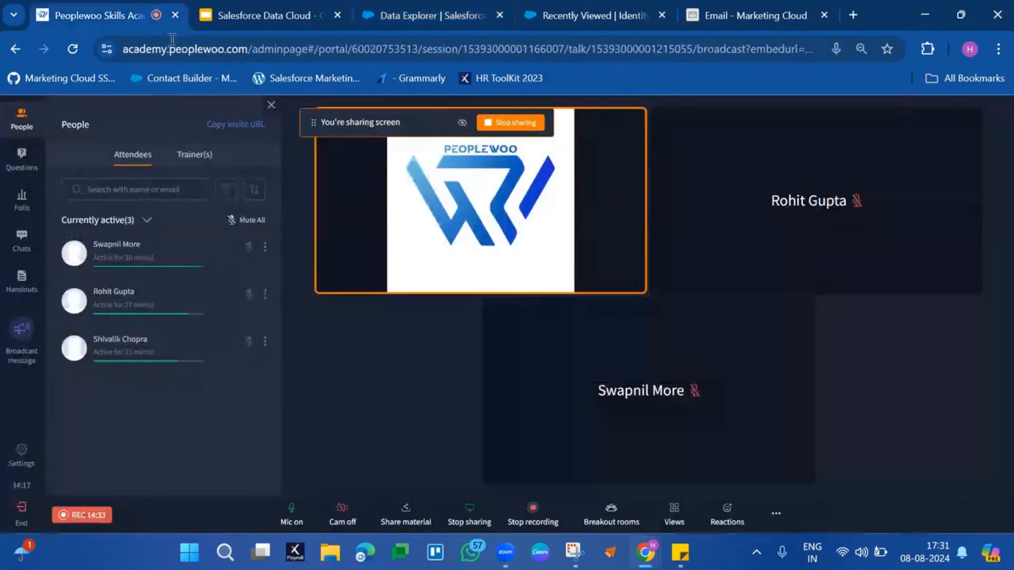
pyautogui.click(292, 512)
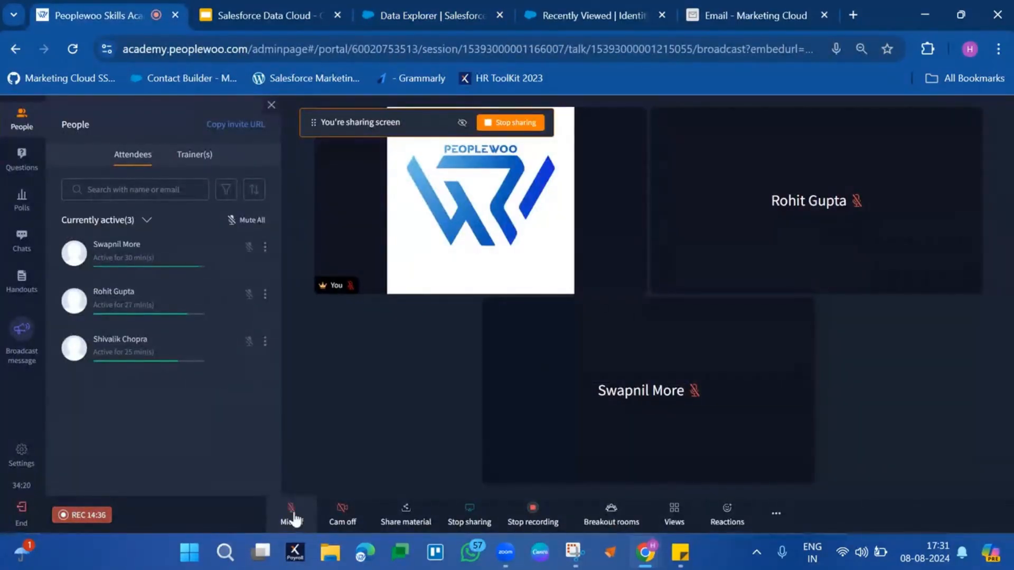
# Return to Data Explorer and widen the Individual Id column so its full values fit
pyautogui.click(739, 7)
pyautogui.click(433, 14)
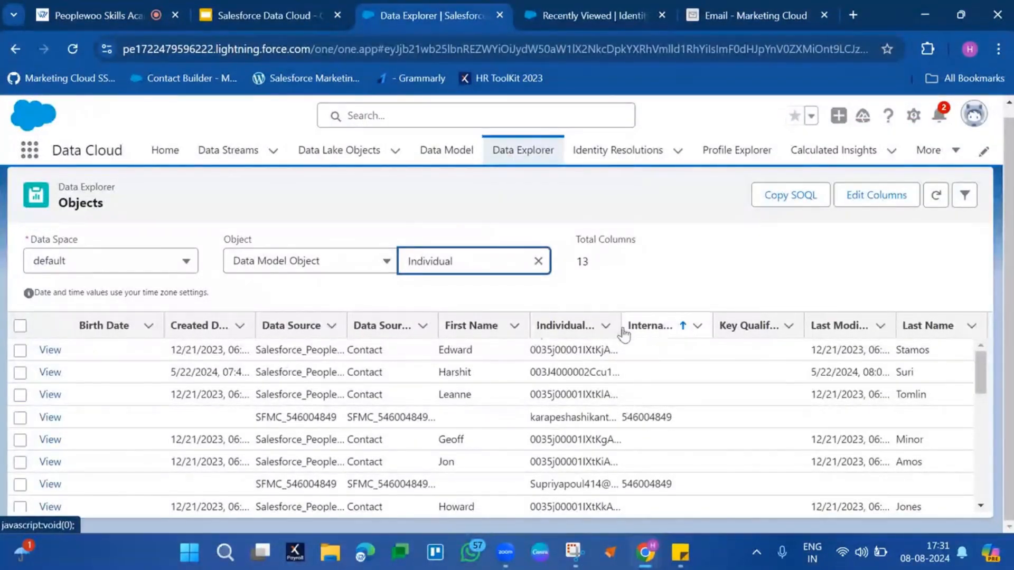
pyautogui.moveTo(619, 326); pyautogui.dragTo(787, 325)
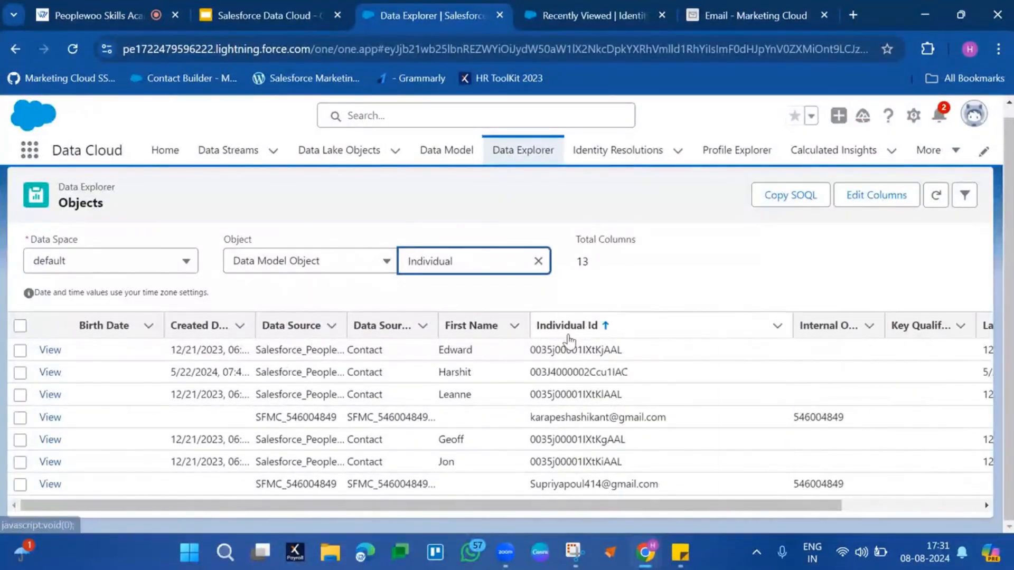
# Copy the Individual Id of the fifth listed Individual record and duplicate the Data Explorer browser tab
pyautogui.click(563, 438)
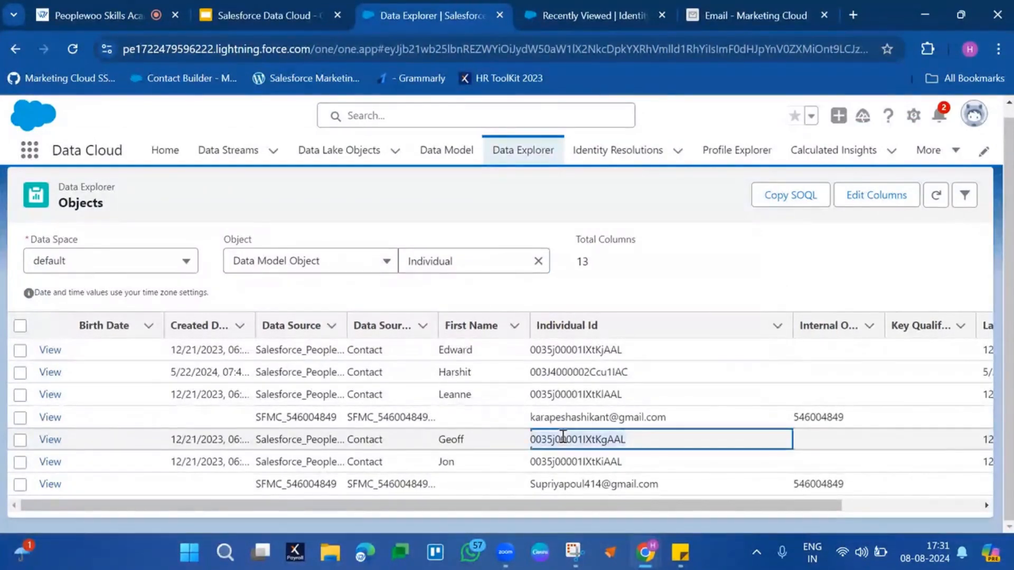
pyautogui.rightClick(441, 23)
pyautogui.click(508, 167)
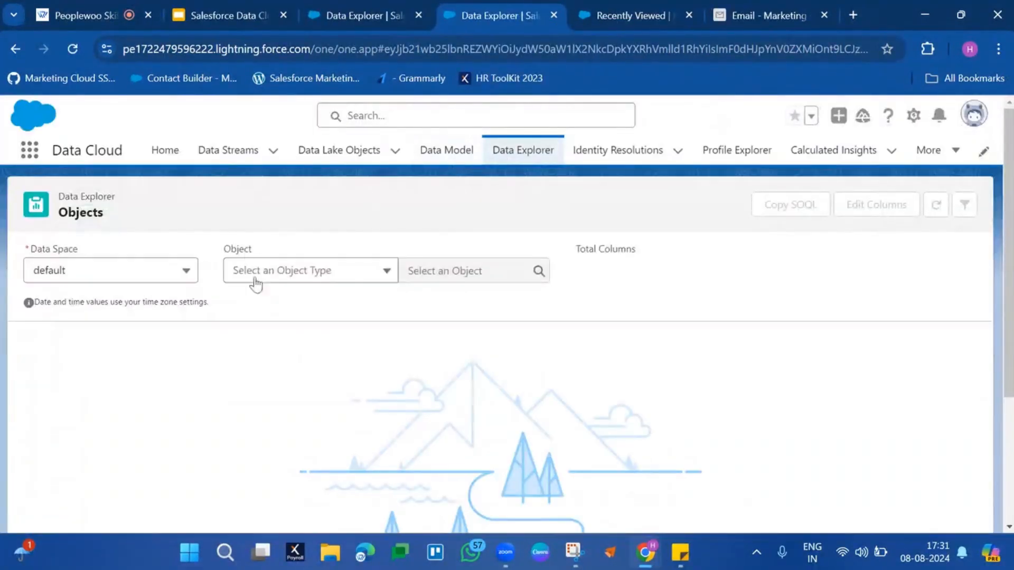
# In the duplicated Data Explorer tab, load the records of the Contact Point Email data model object
pyautogui.click(312, 276)
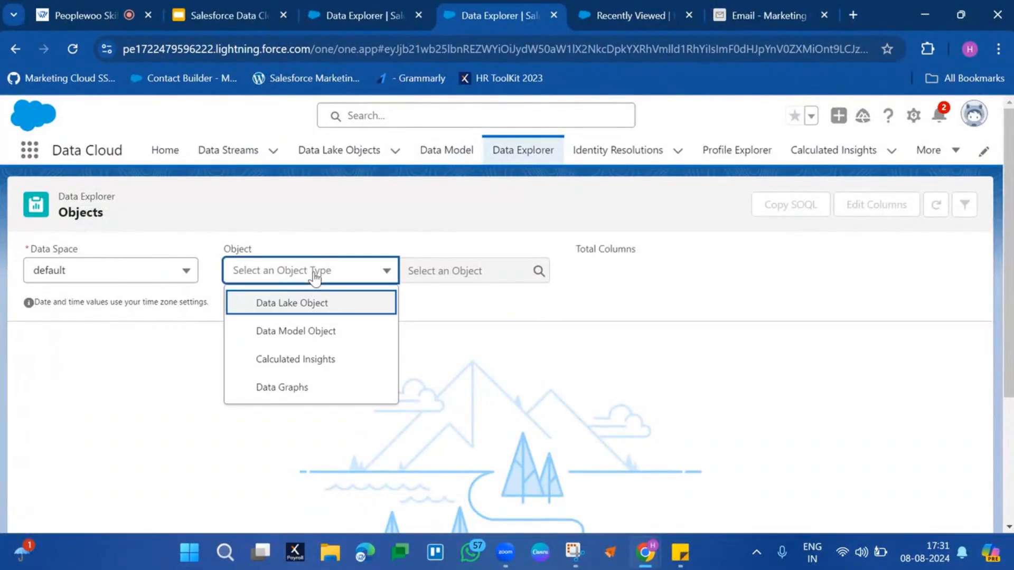
pyautogui.click(308, 338)
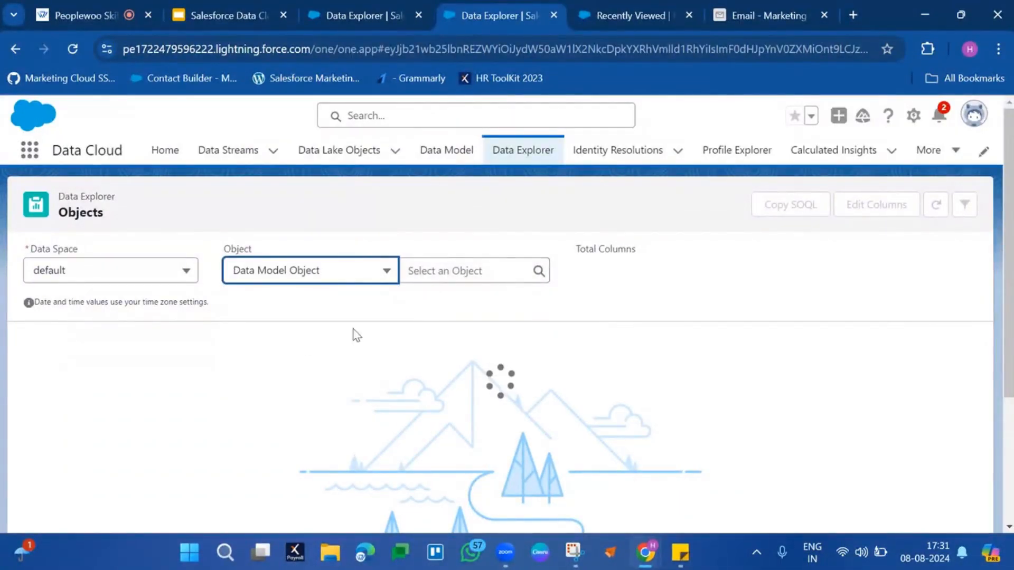
pyautogui.click(466, 271)
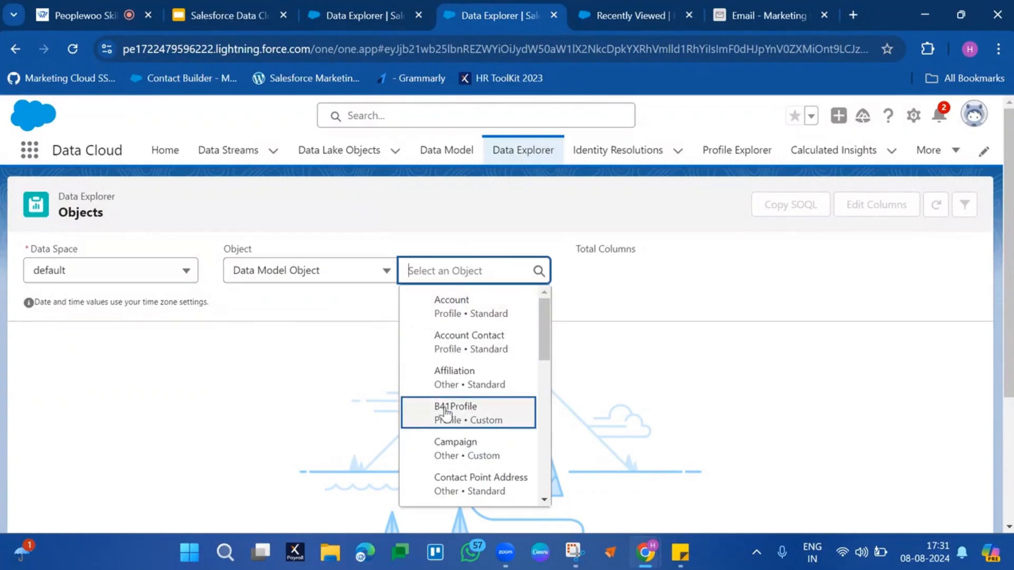
pyautogui.scroll(-3, 446, 413)
pyautogui.click(449, 332)
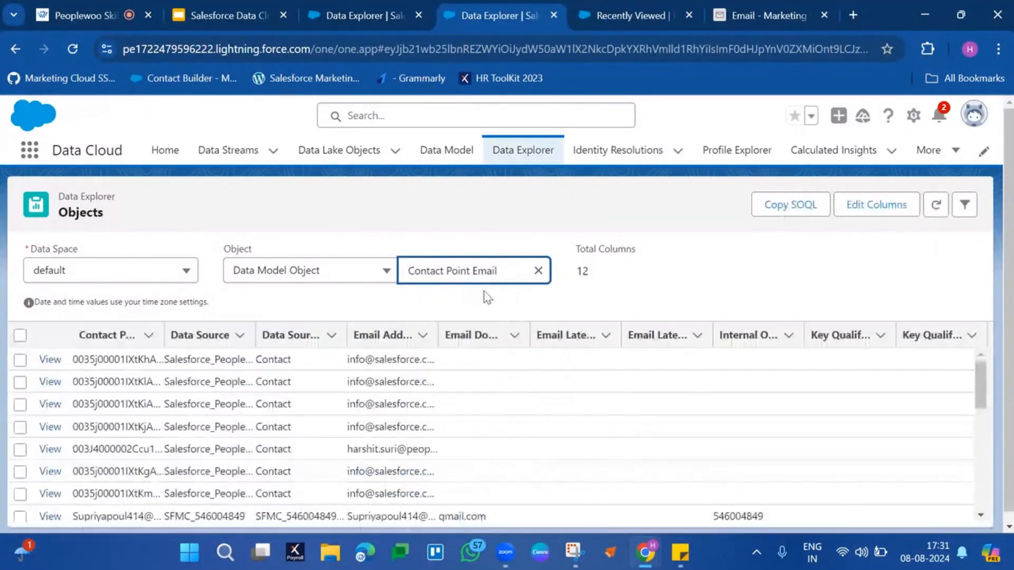
# Find the copied Individual Id among the Contact Point Email records, also sorting the list by Data Source
pyautogui.hotkey('ctrl', 'f')
pyautogui.write('0035j00001IXtKgAAL')
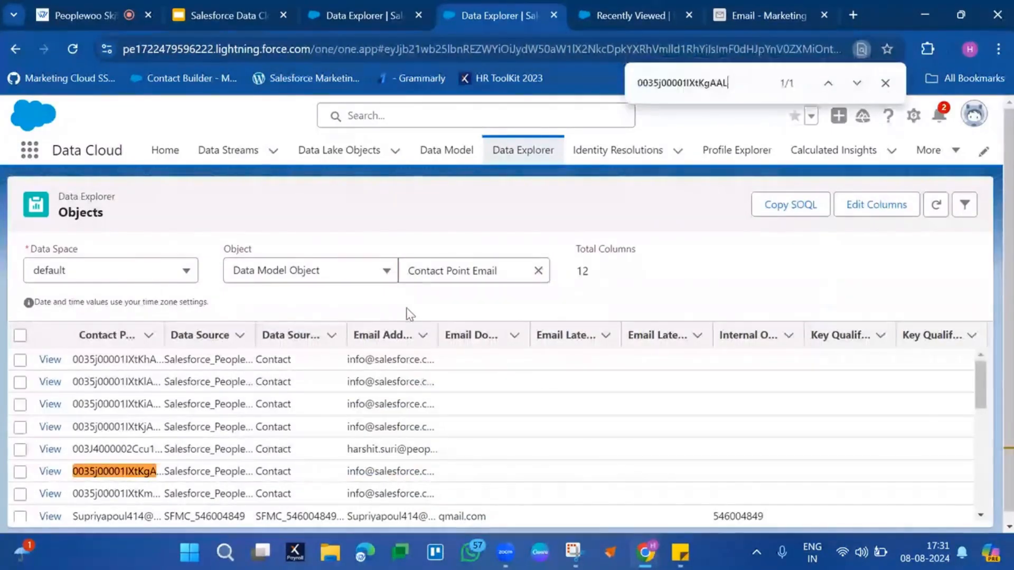
pyautogui.click(125, 474)
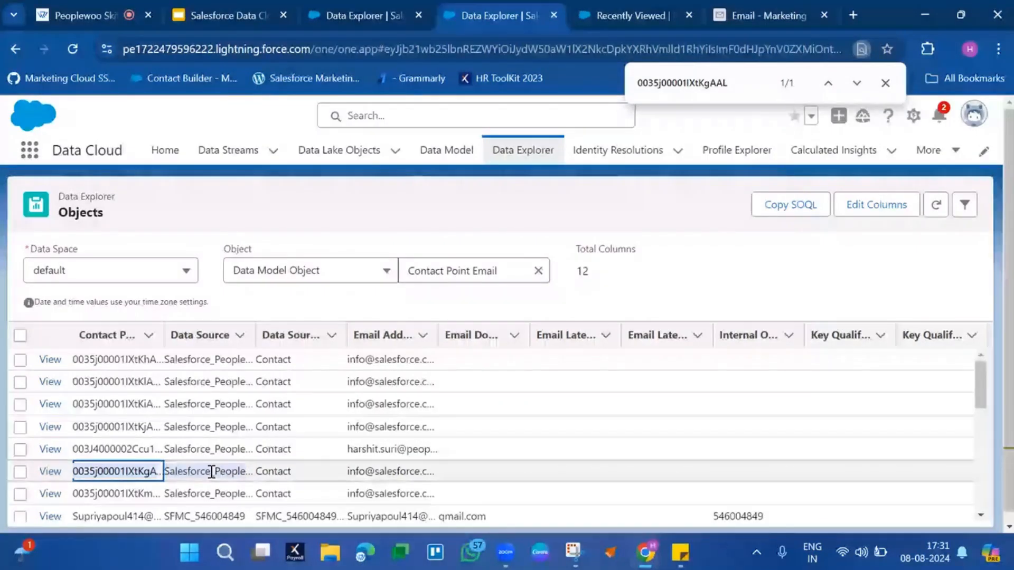
pyautogui.click(165, 333)
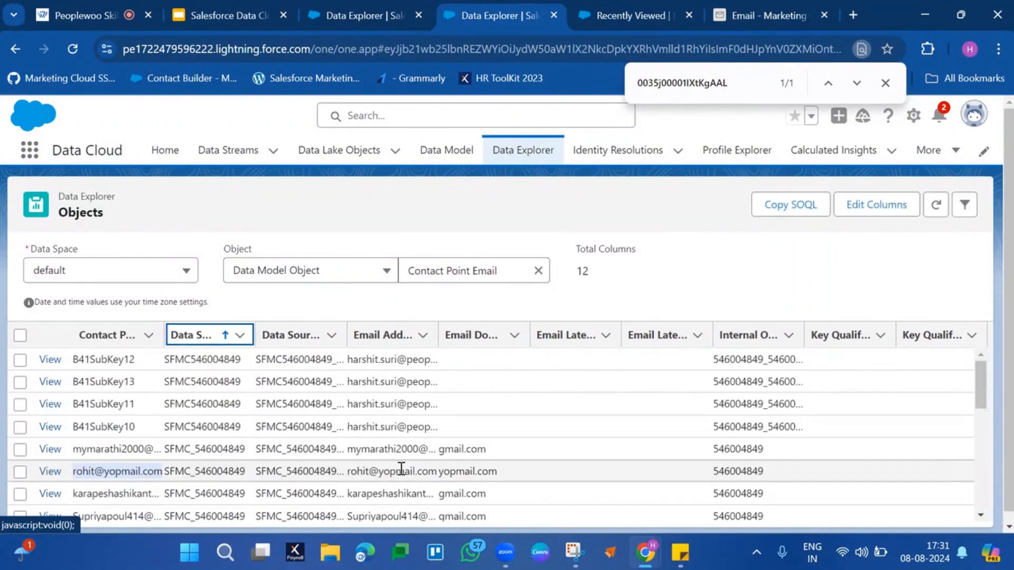
pyautogui.hotkey('ctrl', 'f')
pyautogui.write('0035j00001IXtKgAAL')
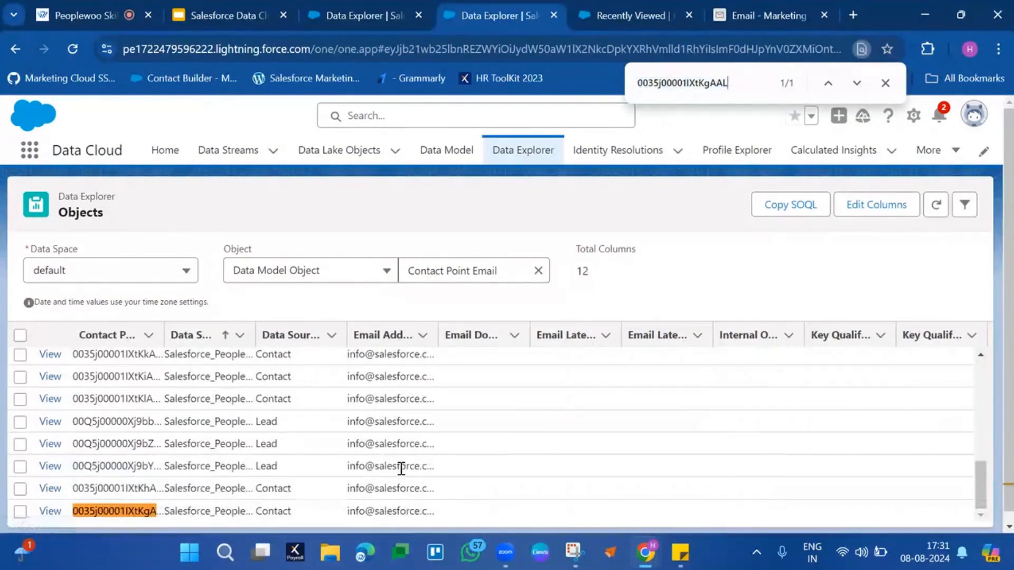
pyautogui.scroll(-2, 329, 447)
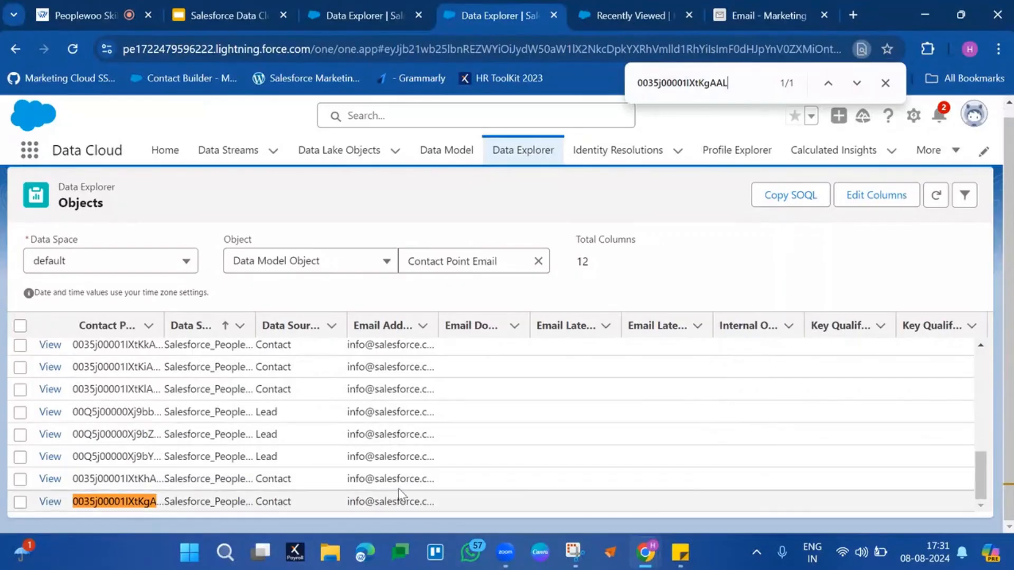
# Replace the explored data model object with Contact Point Phone to load its records
pyautogui.click(538, 261)
pyautogui.scroll(-6, 459, 413)
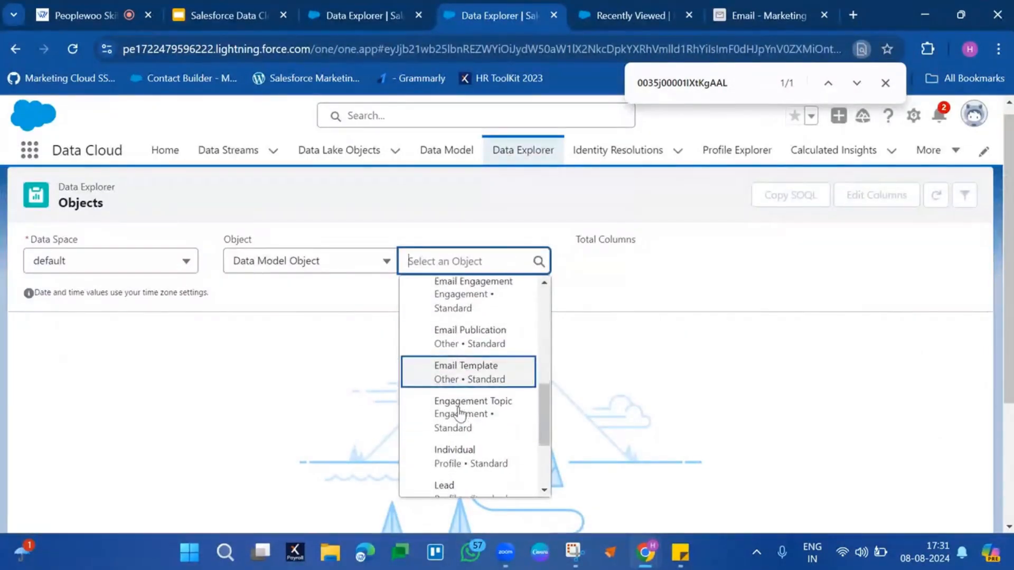
pyautogui.scroll(-3, 457, 412)
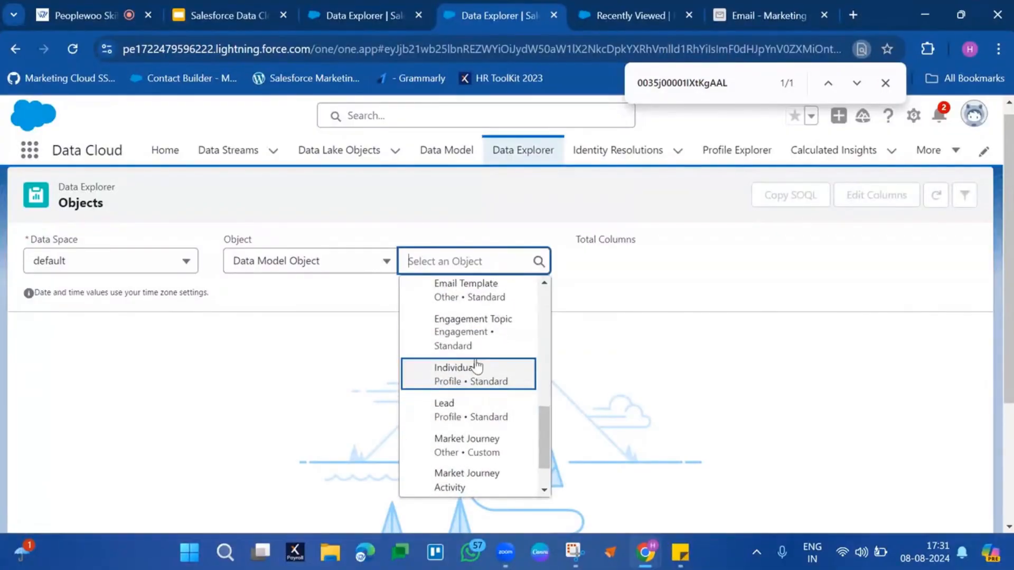
pyautogui.scroll(-1, 449, 362)
pyautogui.scroll(5, 465, 365)
pyautogui.scroll(1, 465, 370)
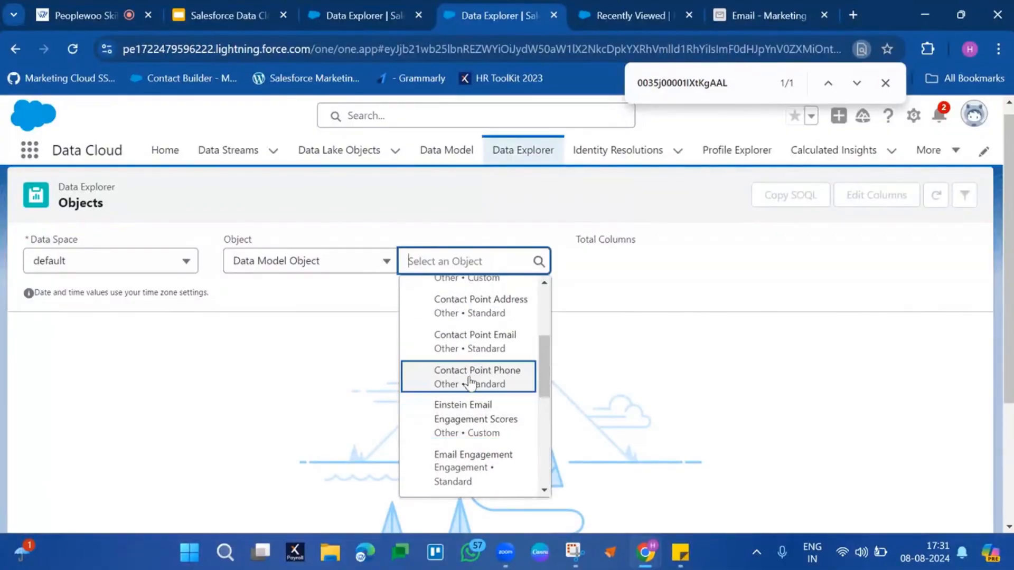
pyautogui.click(467, 377)
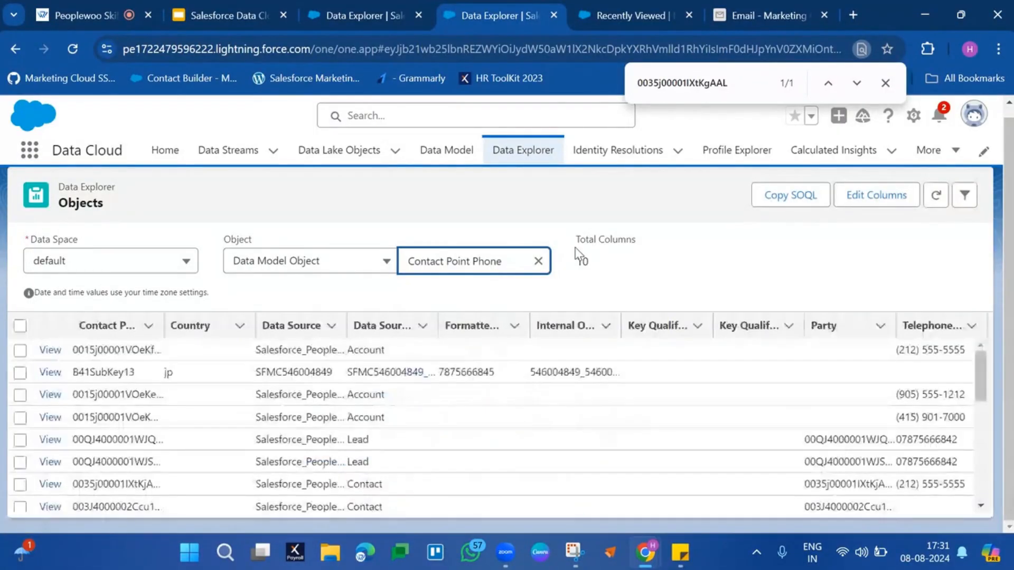
# Find the copied Individual Id among the Contact Point Phone records and inspect the matching row's telephone number
pyautogui.hotkey('ctrl', 'f')
pyautogui.write('0035j00001IXtKgAAL')
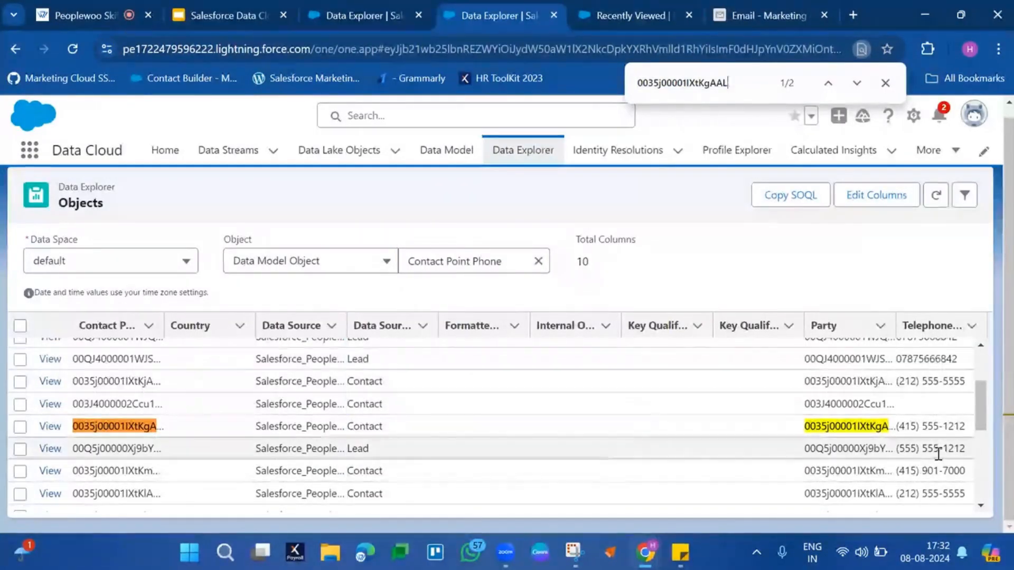
pyautogui.click(912, 426)
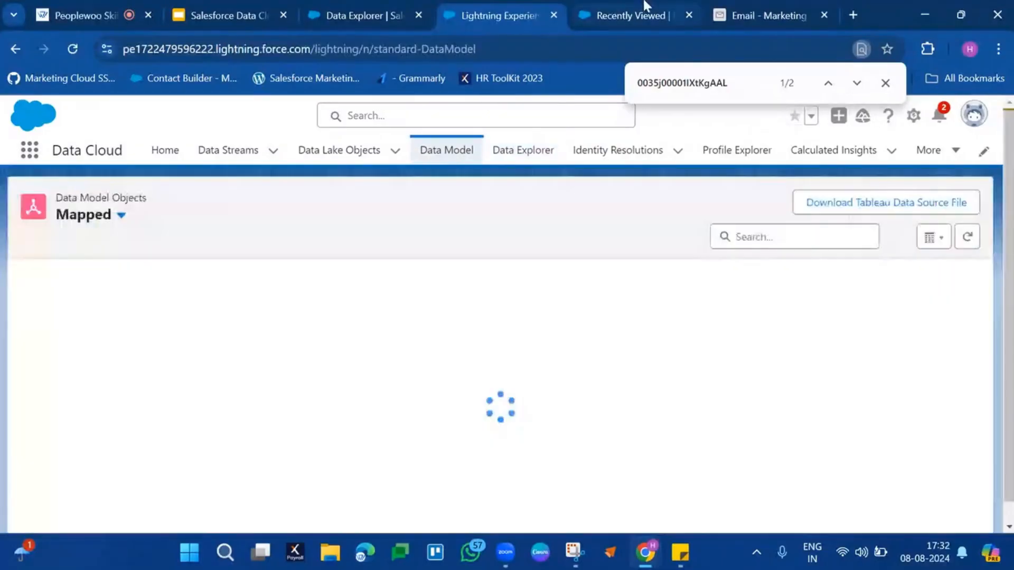
# Return to the New Ruleset dialog in the Identity Resolutions browser tab and save the ruleset
pyautogui.click(640, 9)
pyautogui.scroll(3, 164, 204)
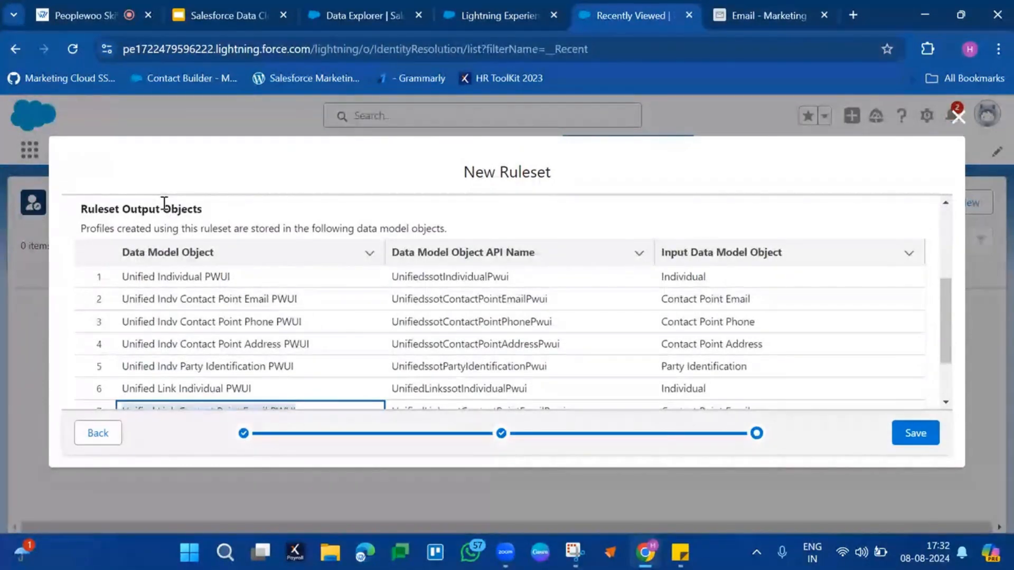
pyautogui.click(903, 433)
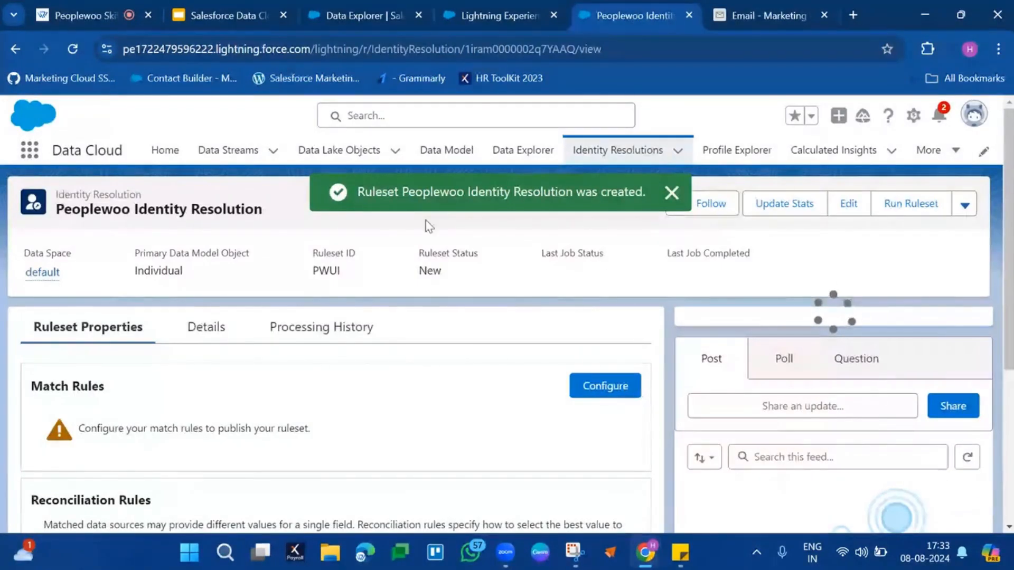
# Examine the Peoplewoo Identity Resolution ruleset's header and Match Rules section, briefly checking the Skills Academy session
pyautogui.doubleClick(226, 209)
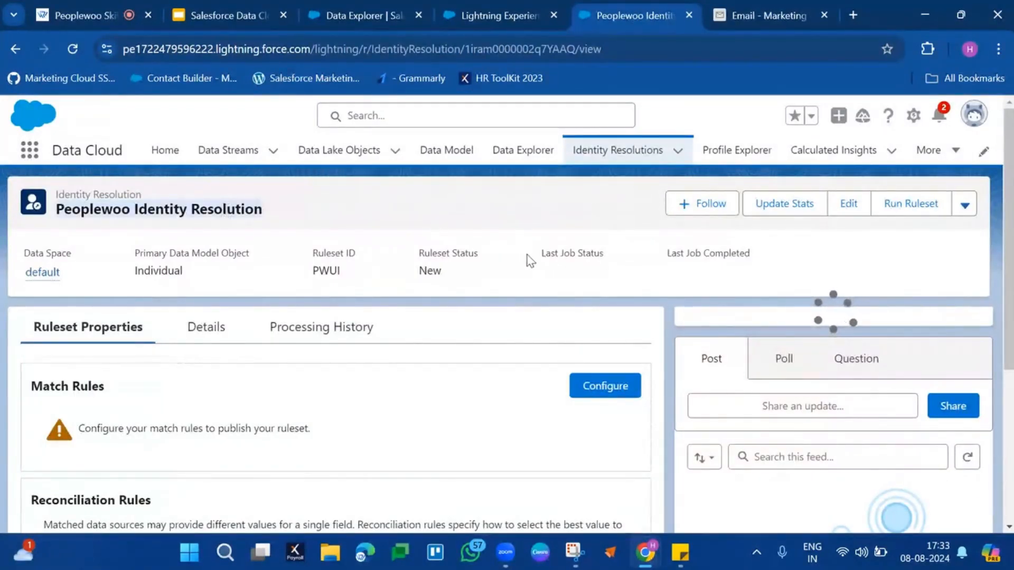
pyautogui.scroll(-2, 531, 261)
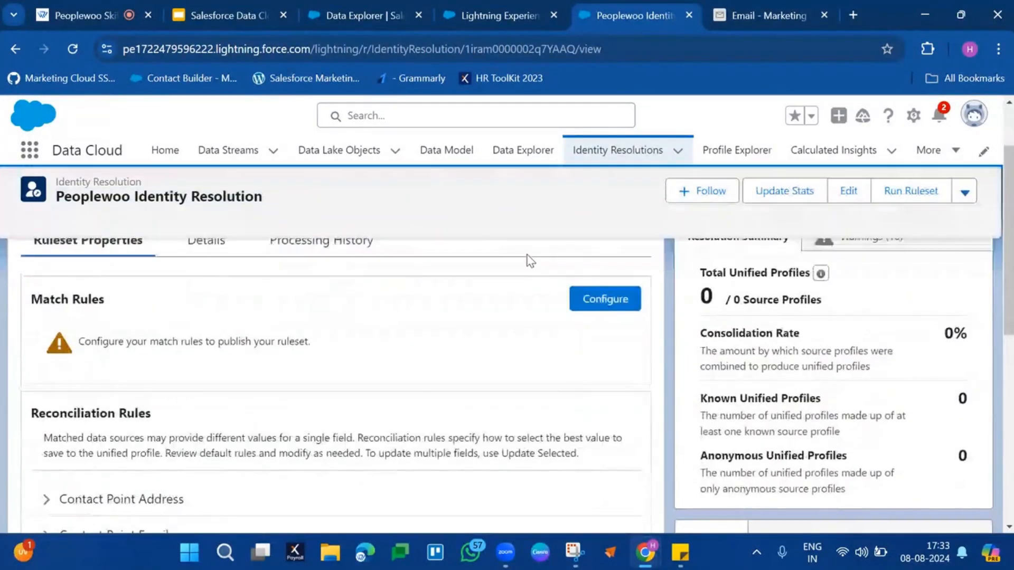
pyautogui.tripleClick(99, 299)
pyautogui.click(96, 7)
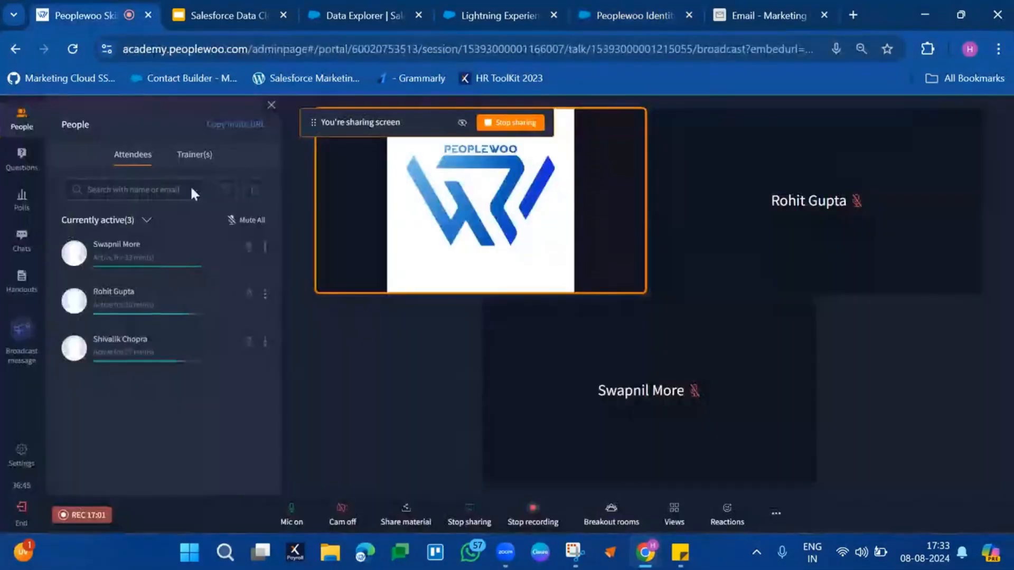
pyautogui.click(604, 7)
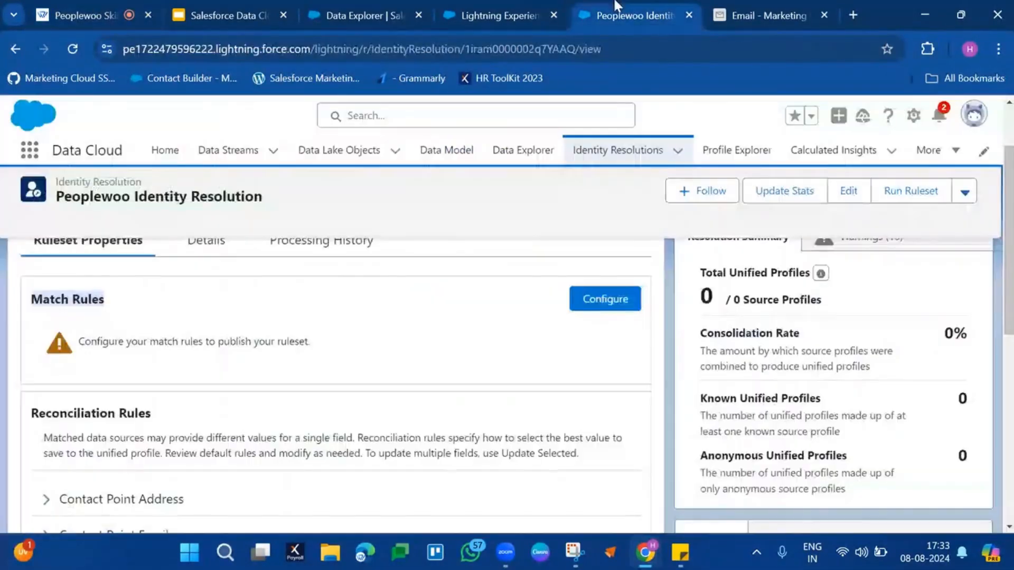
pyautogui.tripleClick(82, 298)
# Review the mapped data model objects and the Individual records in the other Data Cloud browser tabs
pyautogui.click(453, 8)
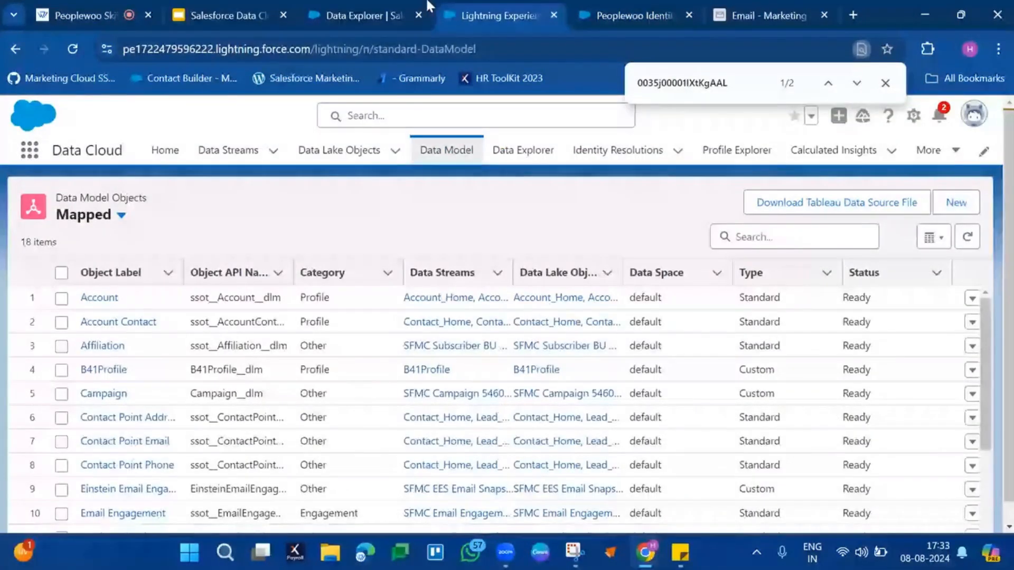
pyautogui.click(401, 13)
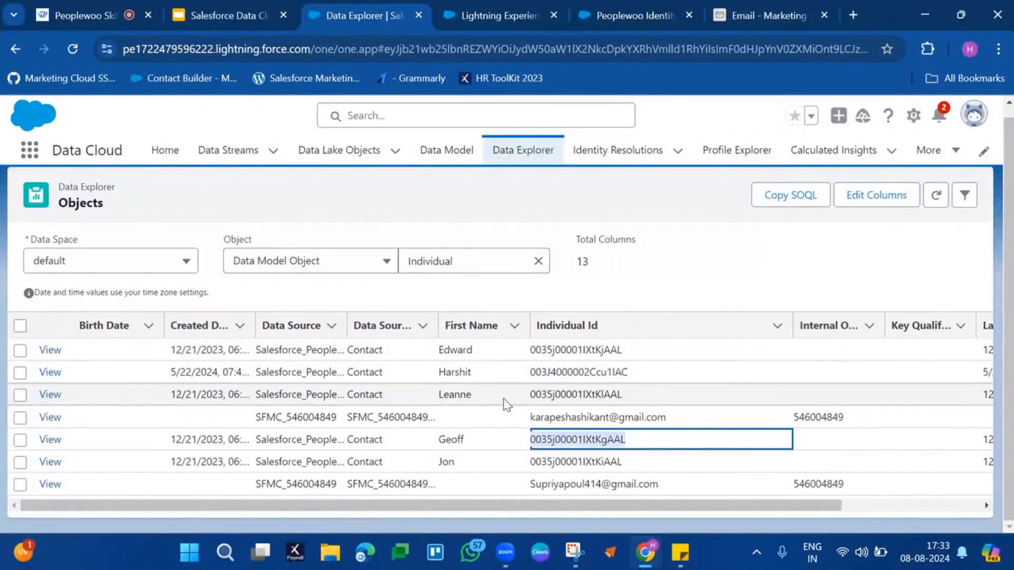
pyautogui.click(471, 7)
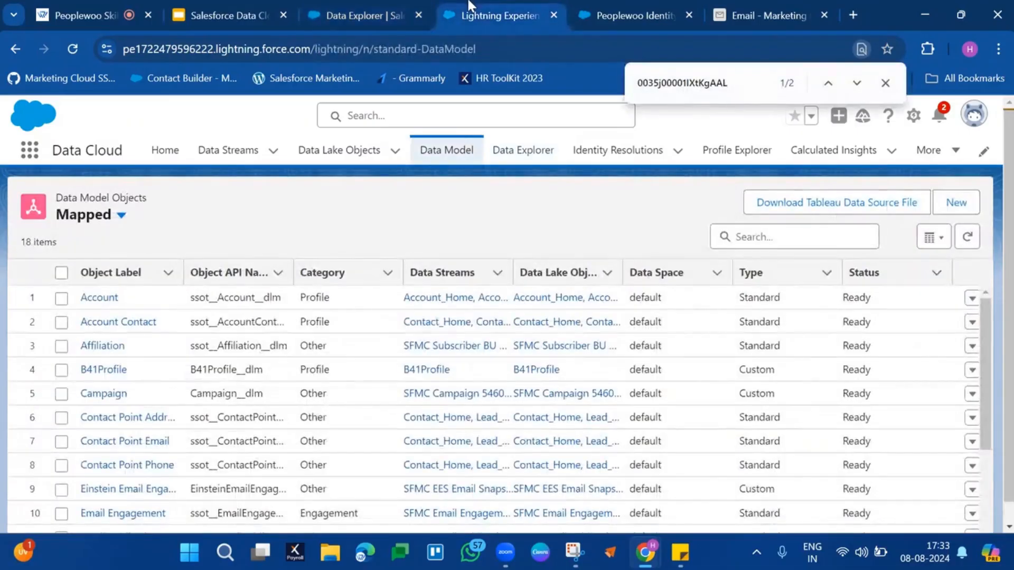
# Back in the ruleset, start match rule configuration, pass the instructions and open the rule choices for Match Rule 1
pyautogui.click(631, 7)
pyautogui.click(612, 301)
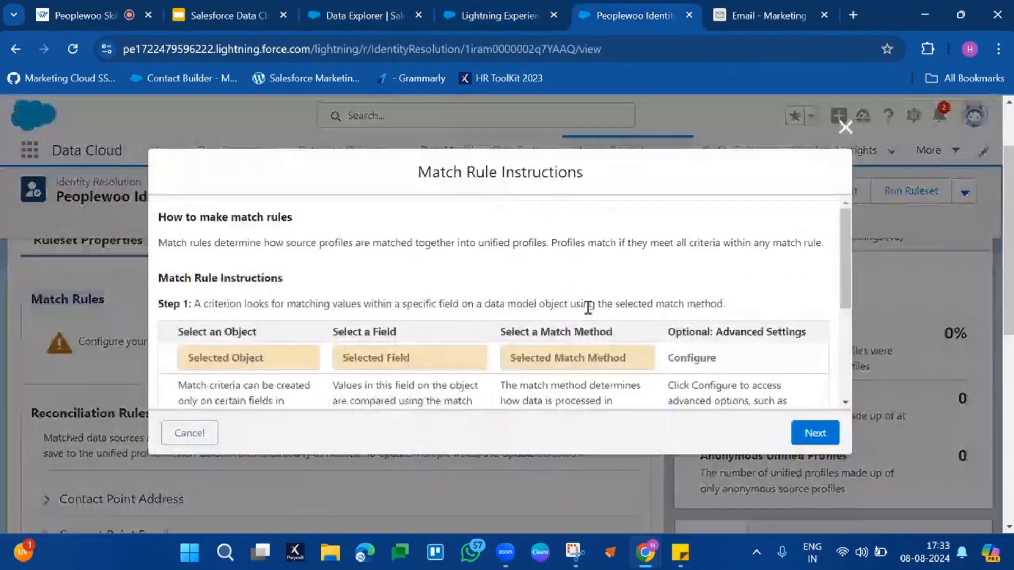
pyautogui.scroll(-4, 588, 307)
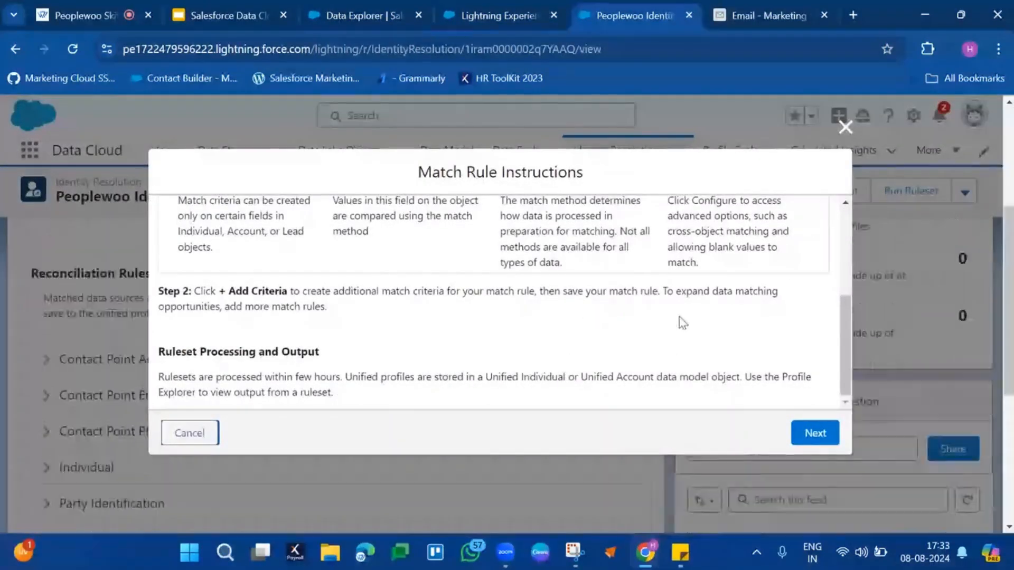
pyautogui.click(815, 434)
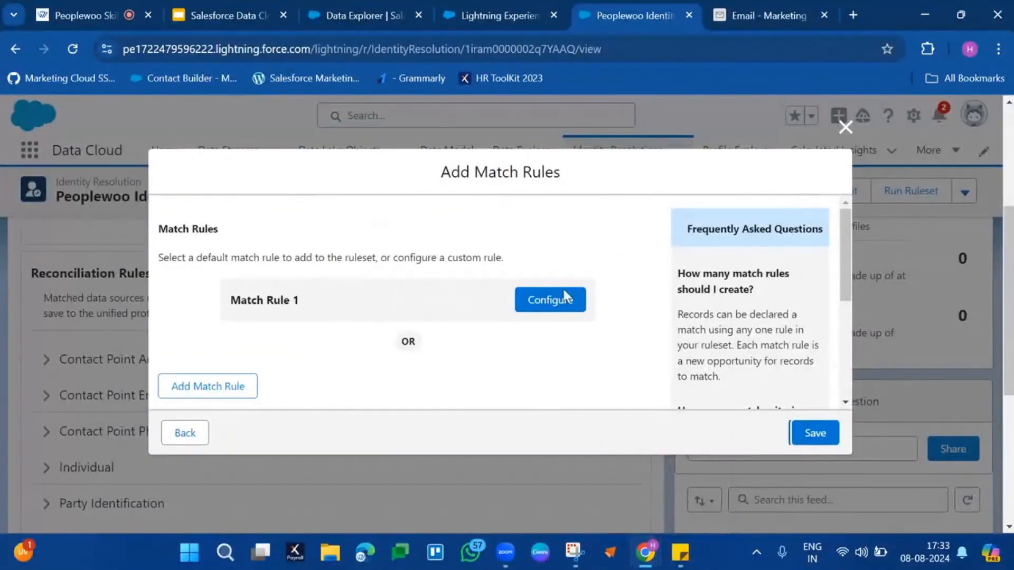
pyautogui.click(562, 308)
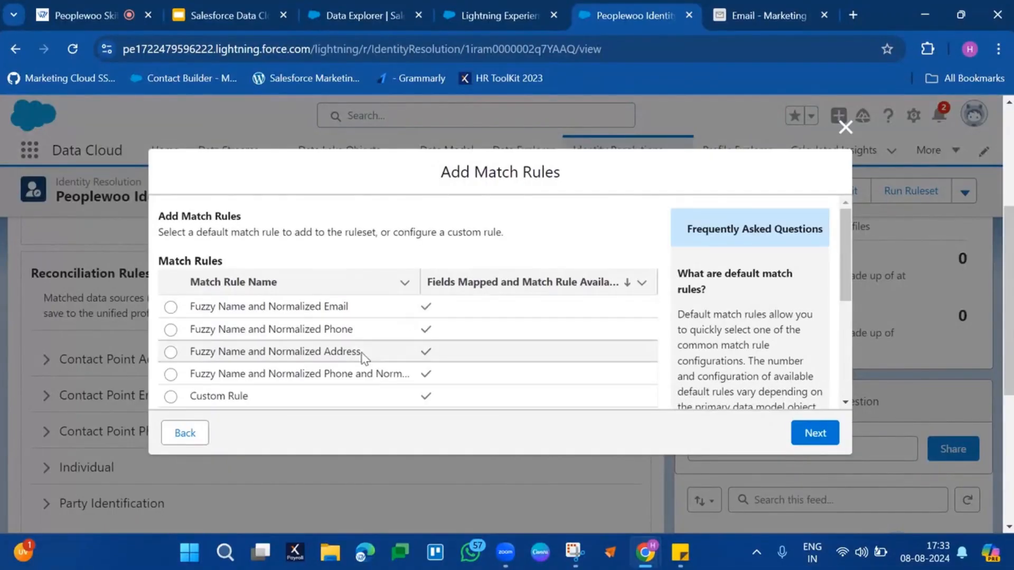
# Examine the available default match rules, focusing on Fuzzy Name and Normalized Email
pyautogui.scroll(-3, 363, 355)
pyautogui.scroll(2, 362, 355)
pyautogui.scroll(-1, 364, 338)
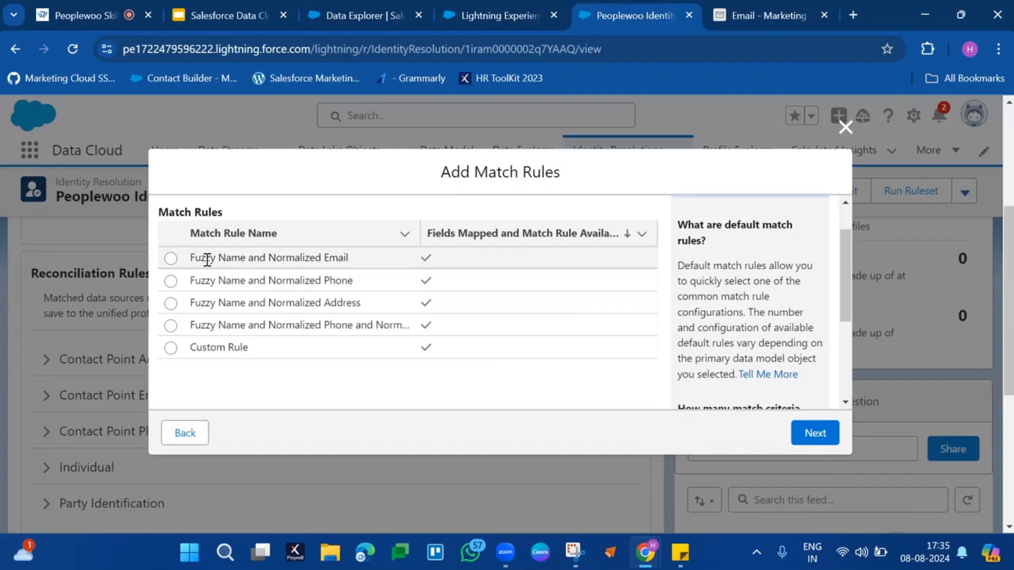
pyautogui.tripleClick(306, 262)
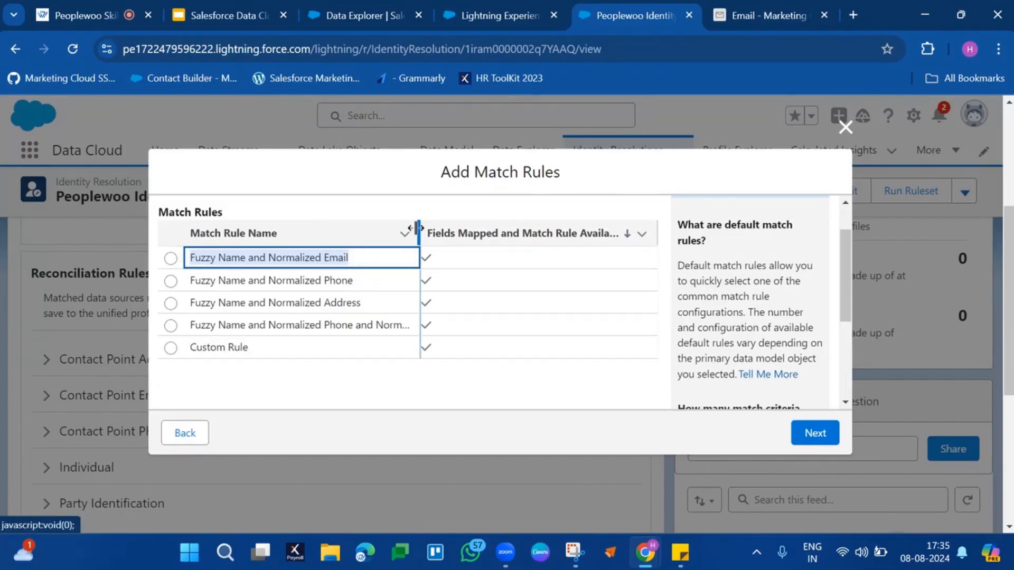
# Widen the Match Rule Name column, select Fuzzy Name and Normalized Email, and proceed to its match criteria
pyautogui.moveTo(417, 228); pyautogui.dragTo(544, 229)
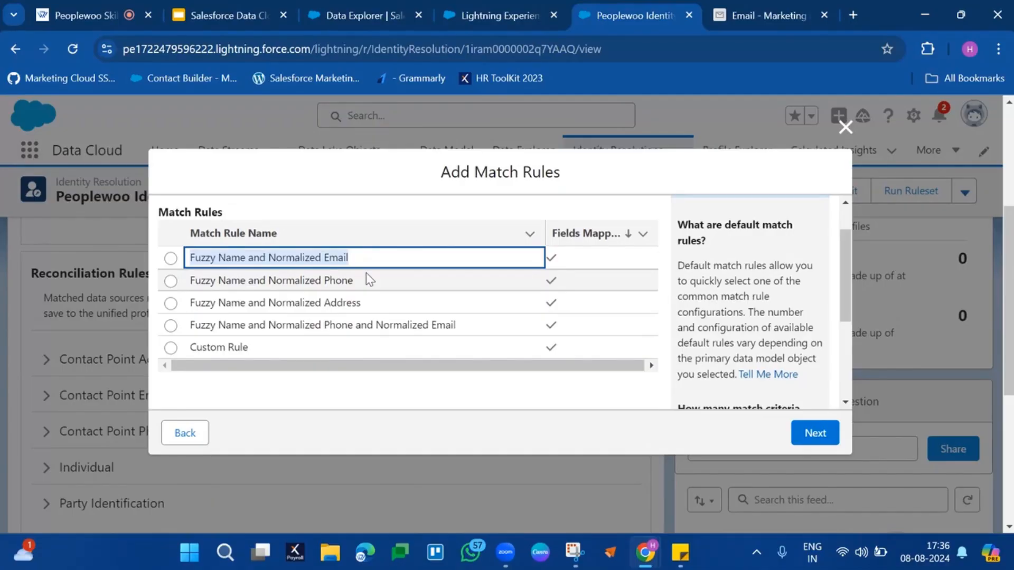
pyautogui.click(171, 262)
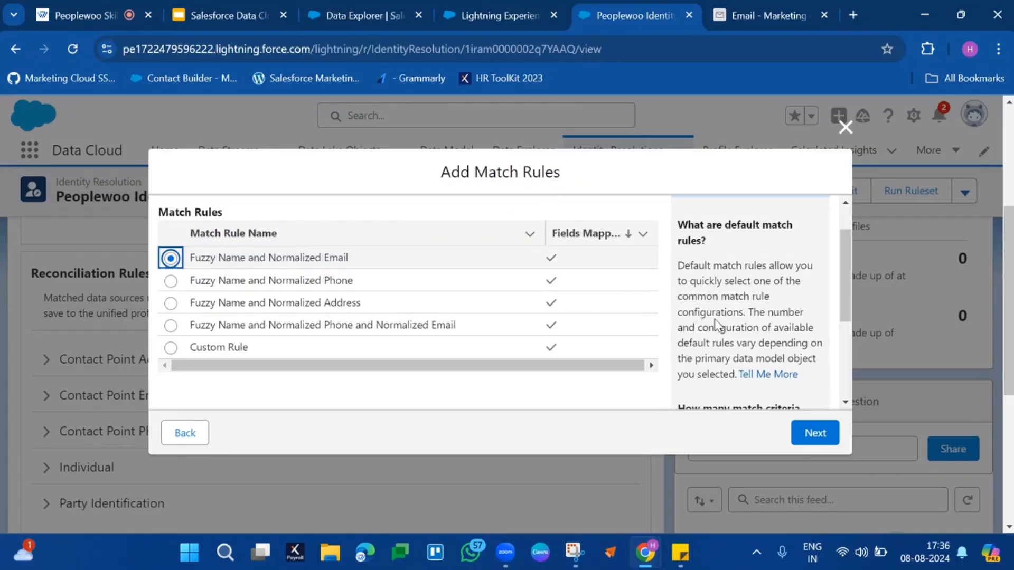
pyautogui.click(807, 438)
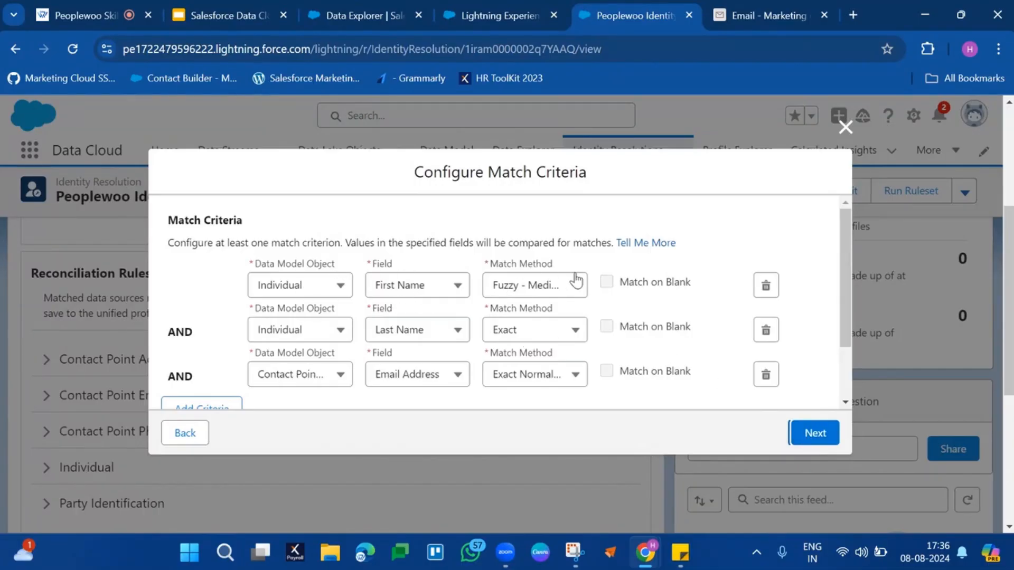
# Examine the match method options offered for the First Name and Last Name criteria
pyautogui.click(537, 289)
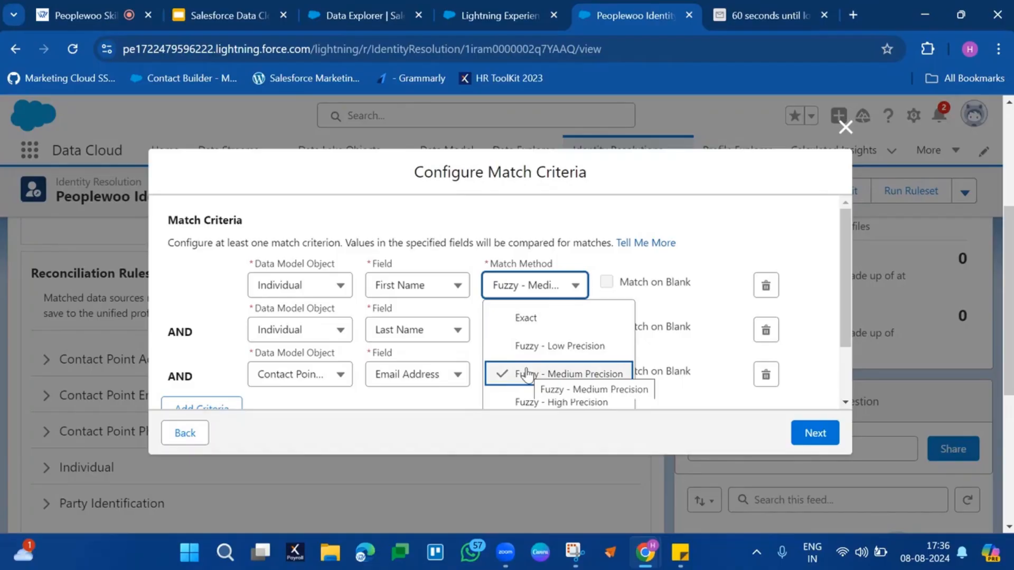
pyautogui.scroll(-1, 528, 374)
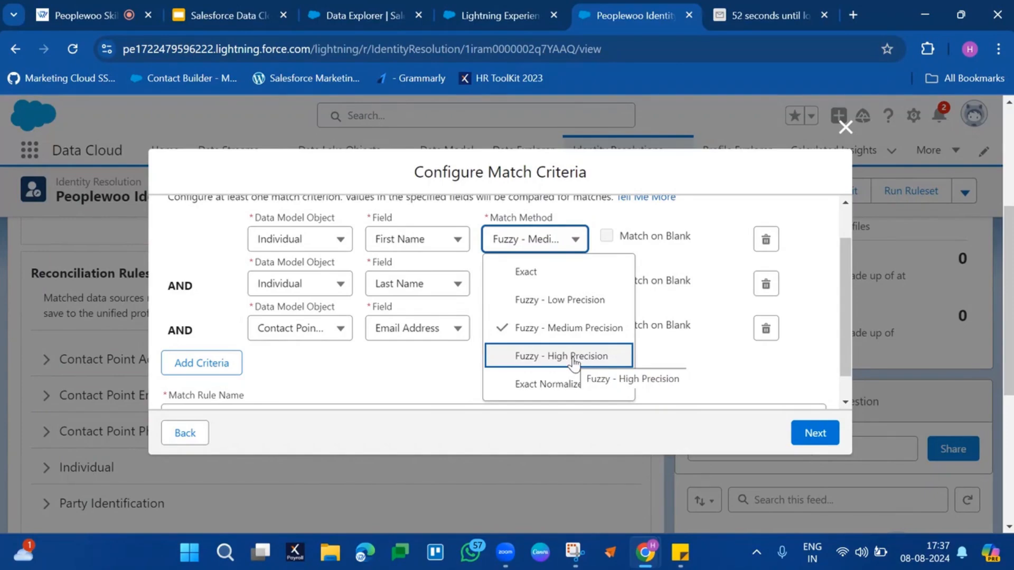
pyautogui.click(390, 381)
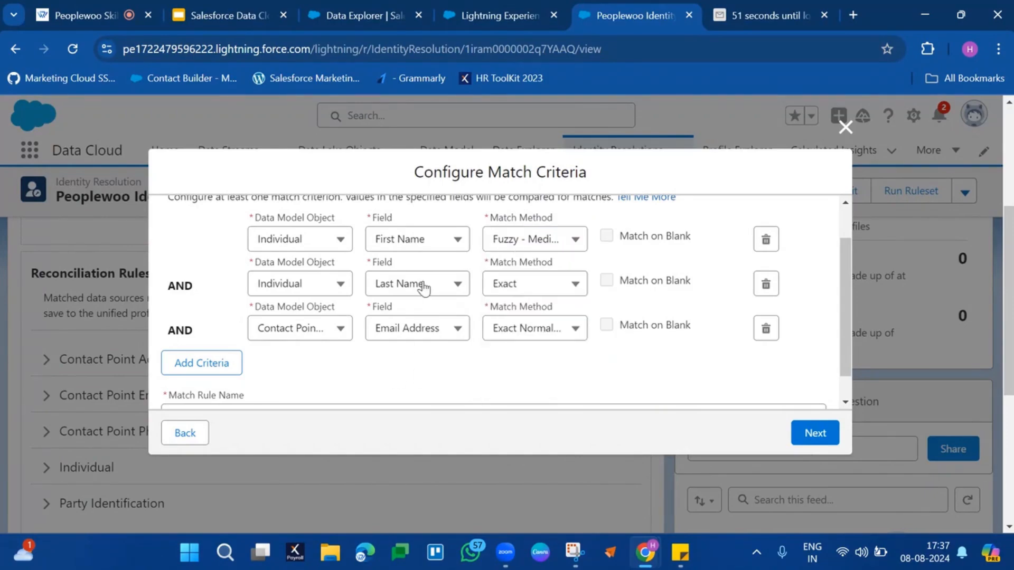
pyautogui.click(512, 284)
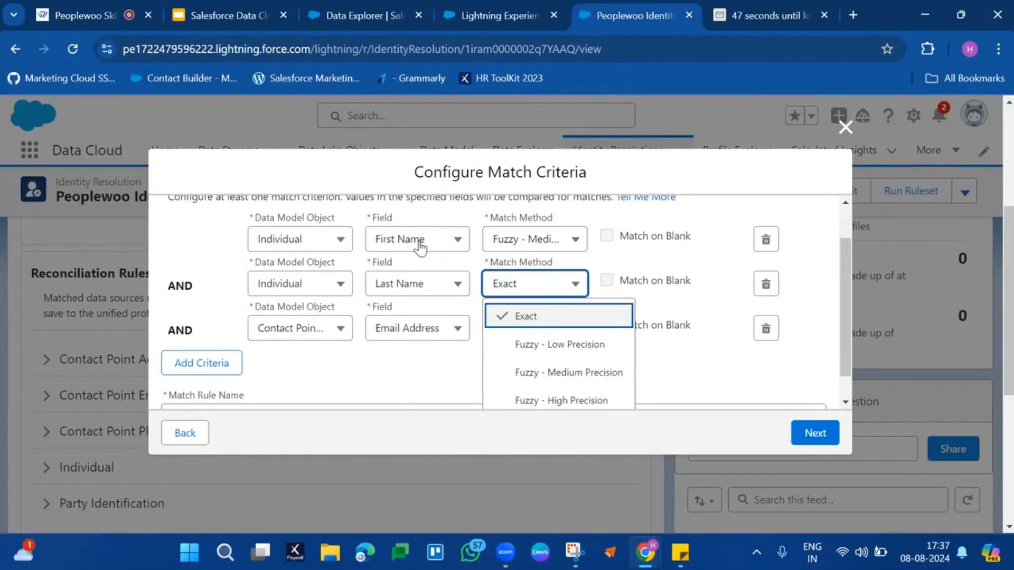
pyautogui.click(526, 316)
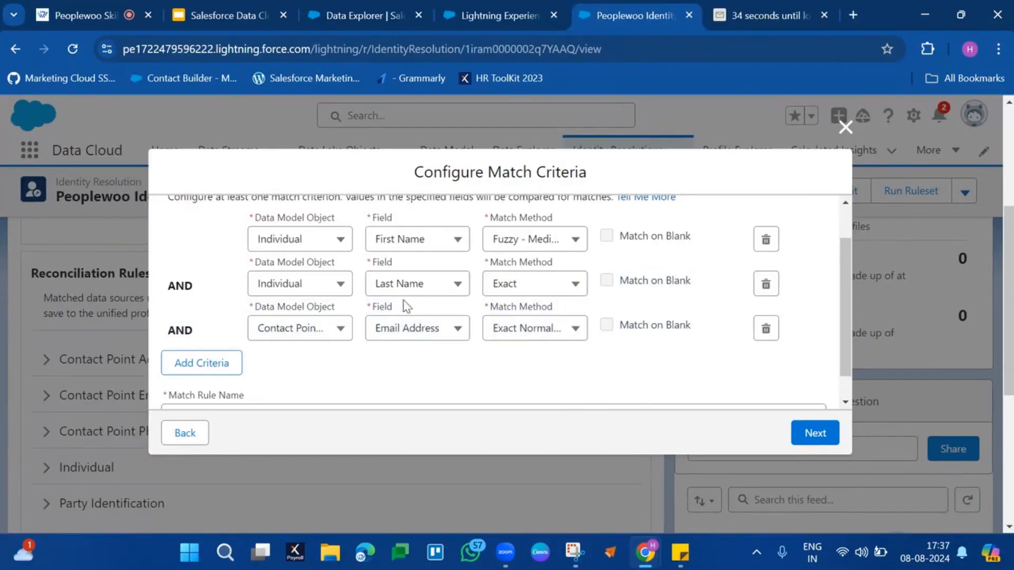
pyautogui.click(521, 288)
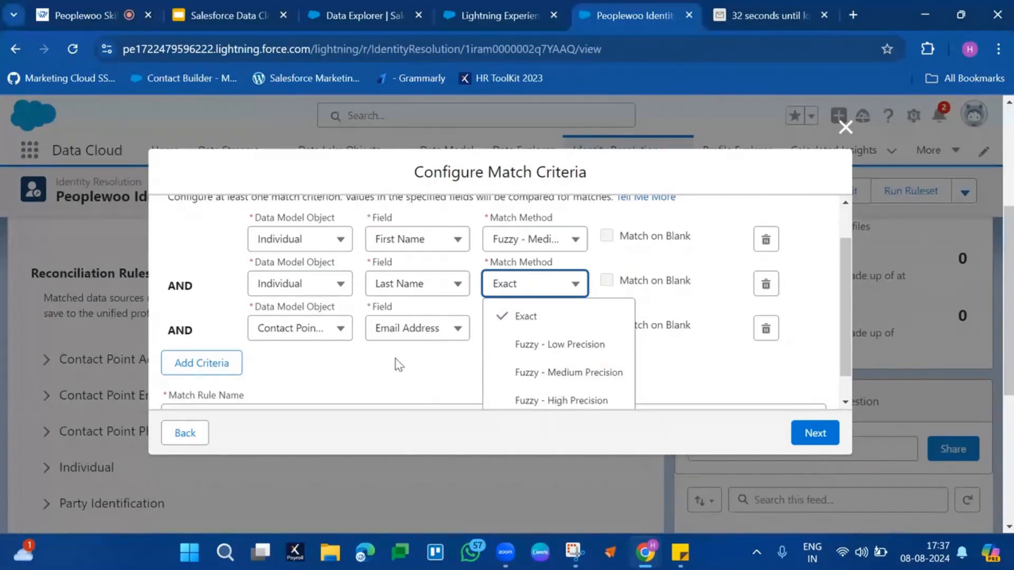
pyautogui.click(385, 369)
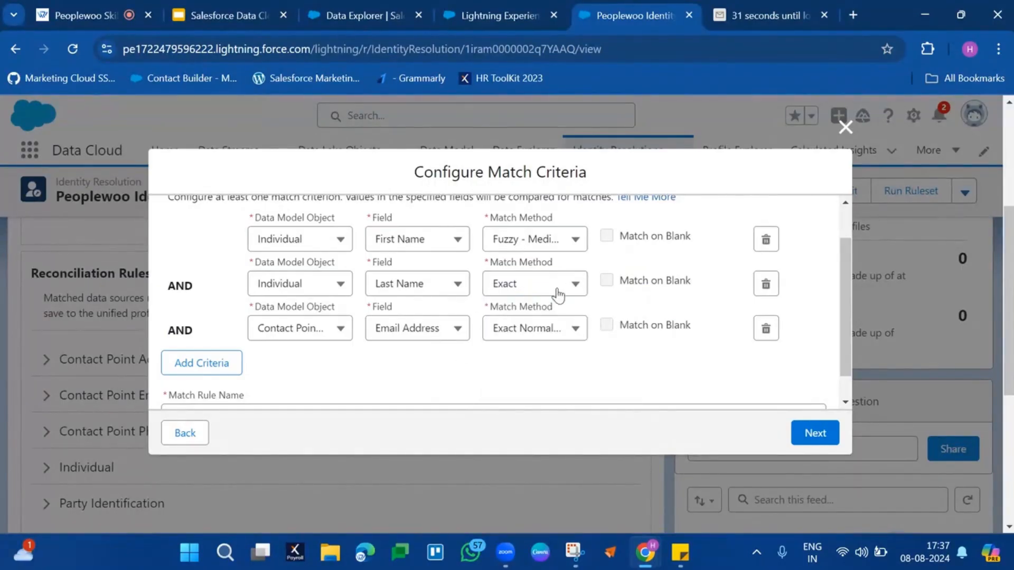
# Examine the match method options for the Email Address criterion, keeping Exact Normalized selected
pyautogui.scroll(-1, 365, 388)
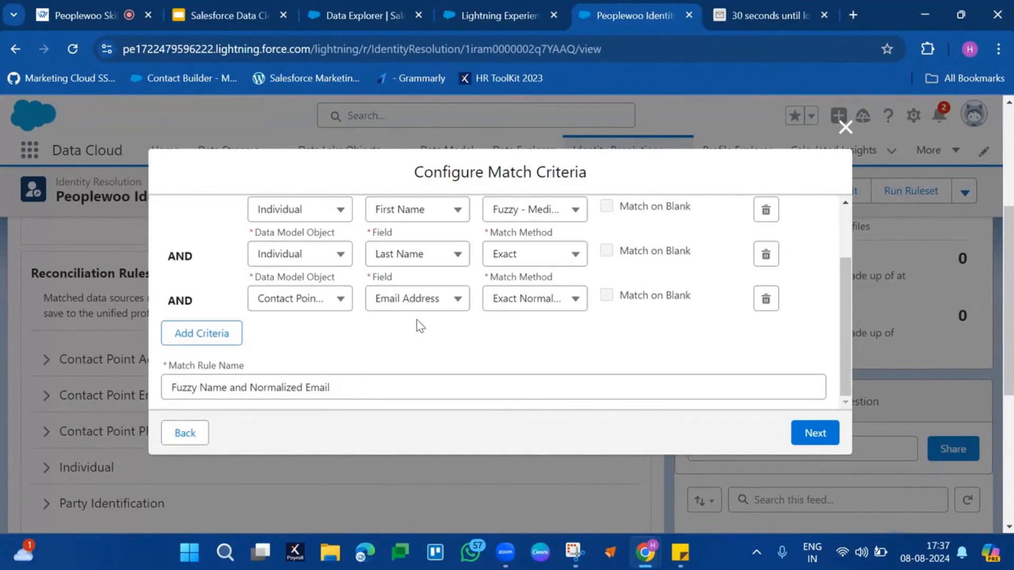
pyautogui.click(510, 300)
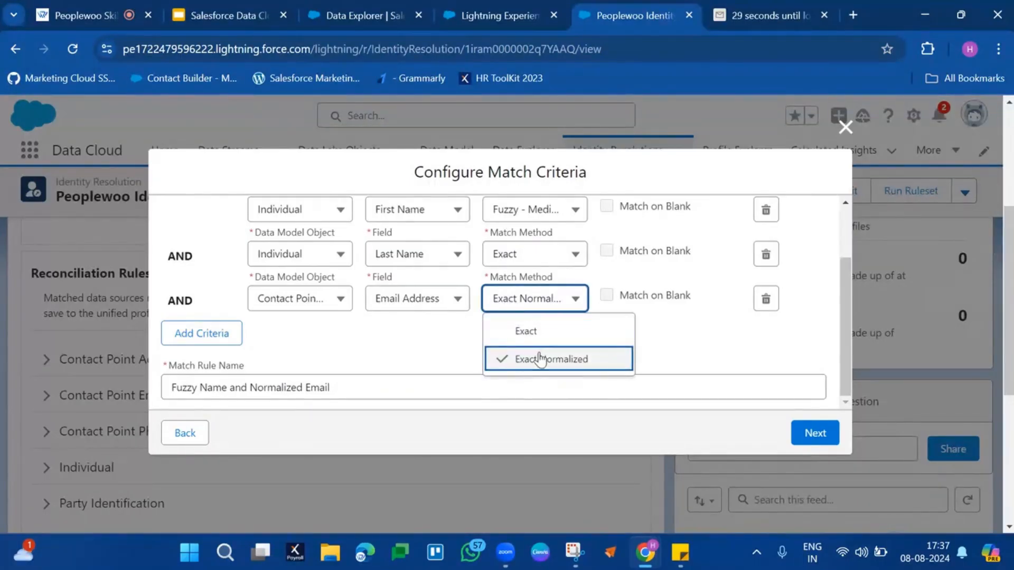
pyautogui.click(463, 373)
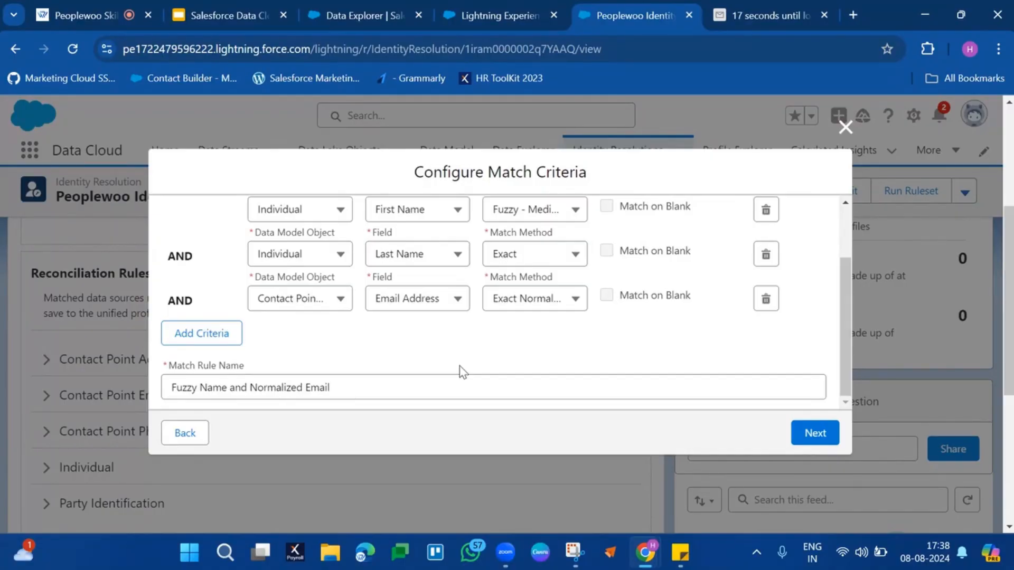
pyautogui.scroll(2, 562, 311)
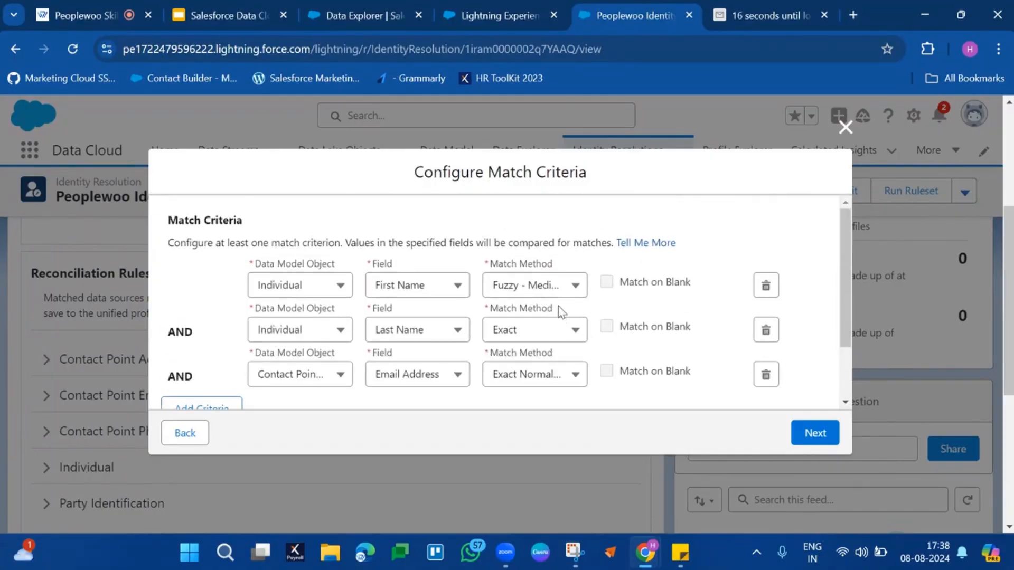
pyautogui.click(537, 378)
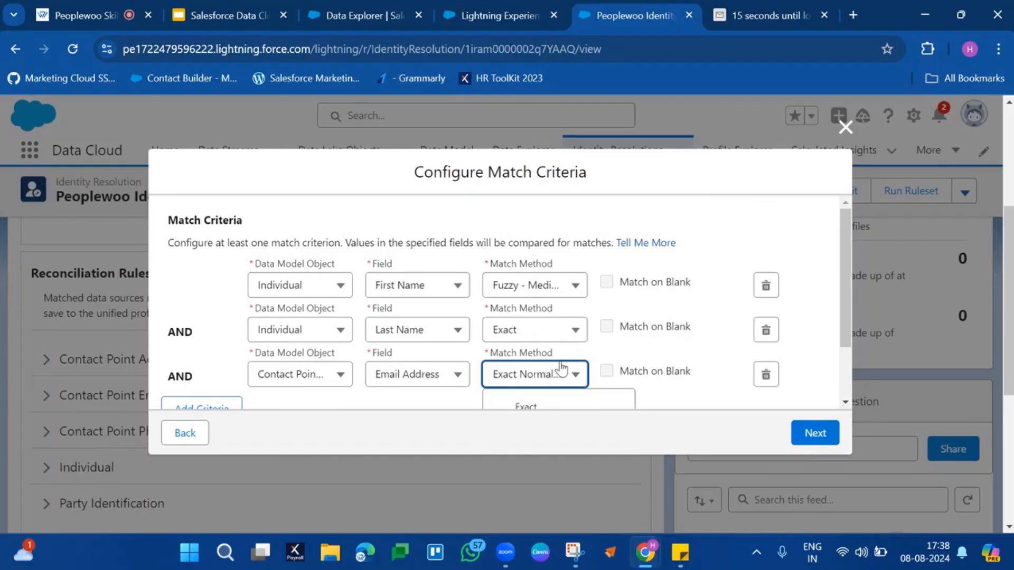
pyautogui.scroll(-2, 561, 370)
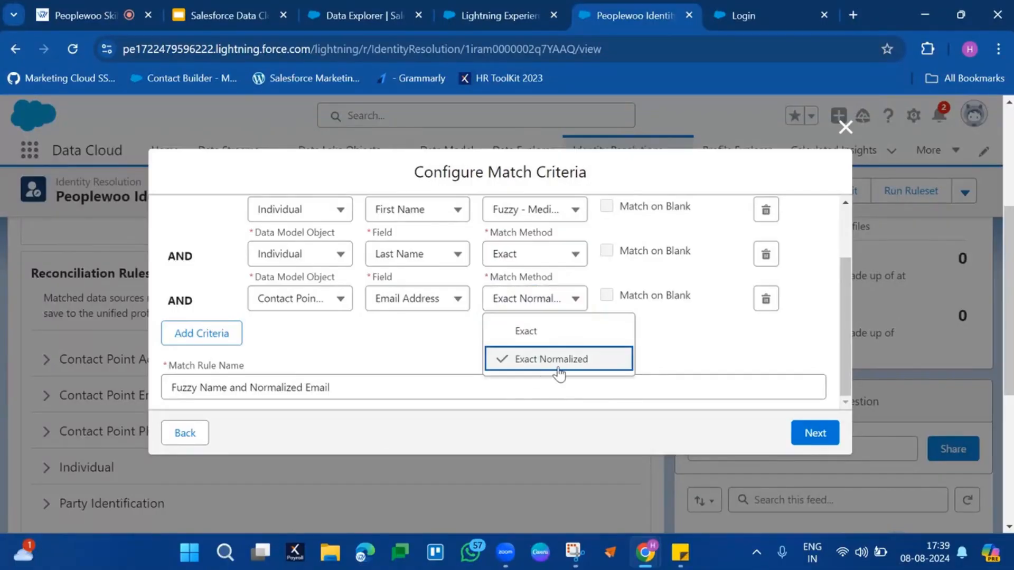
pyautogui.click(560, 368)
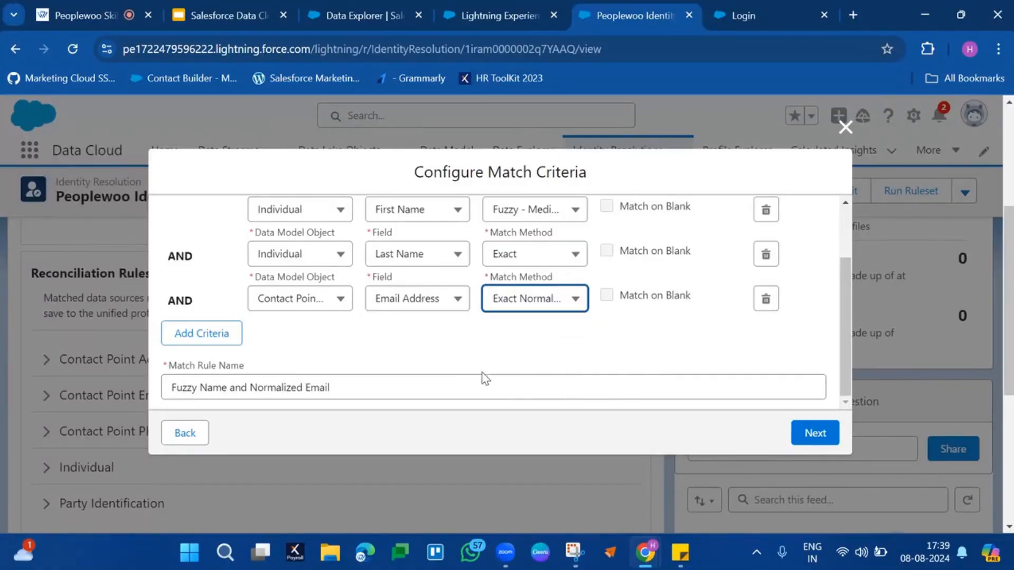
# Switch the Email Address match method to Exact and back to Exact Normalized
pyautogui.click(546, 298)
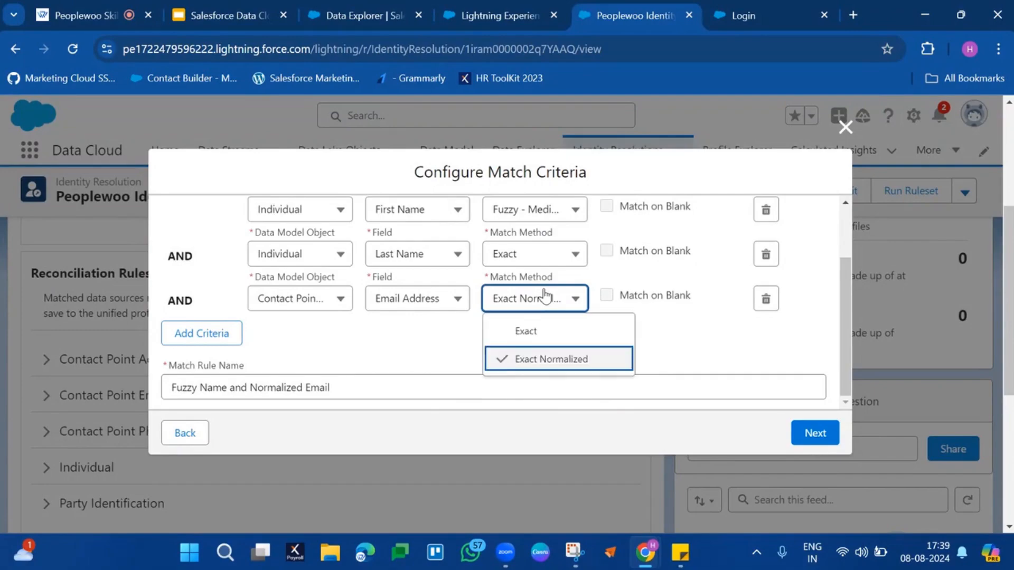
pyautogui.click(523, 338)
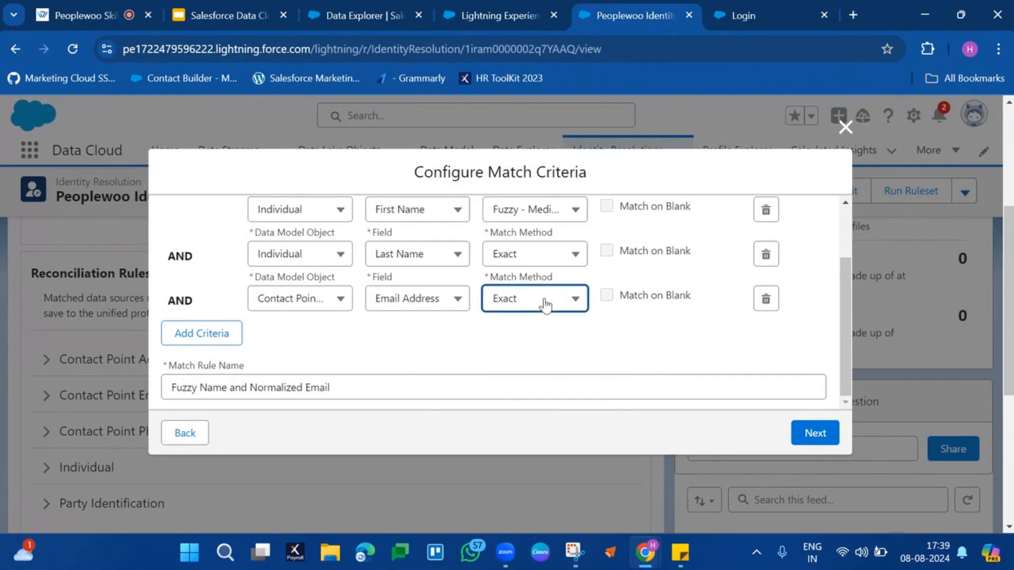
pyautogui.click(542, 303)
pyautogui.click(530, 356)
# Accept the Fuzzy Name and Normalized Email criteria and save the ruleset's match rules
pyautogui.scroll(2, 669, 344)
pyautogui.scroll(-3, 669, 344)
pyautogui.click(826, 432)
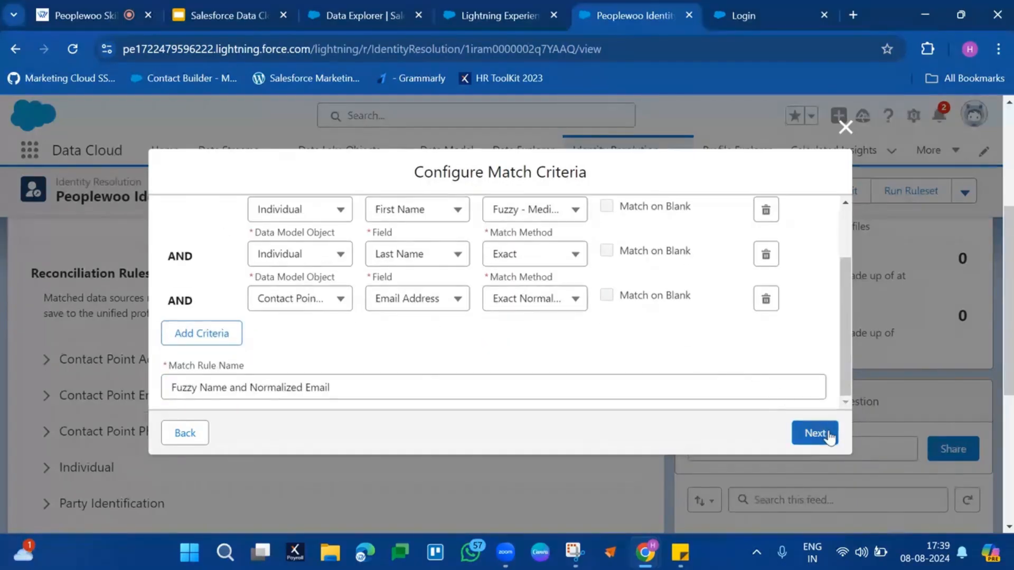
pyautogui.scroll(-3, 612, 390)
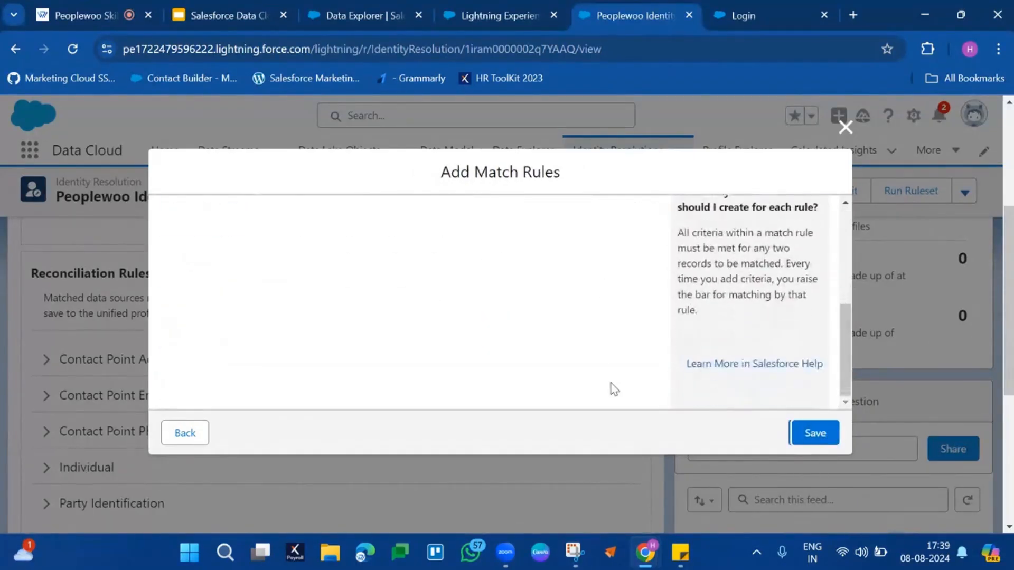
pyautogui.scroll(3, 612, 390)
pyautogui.click(820, 437)
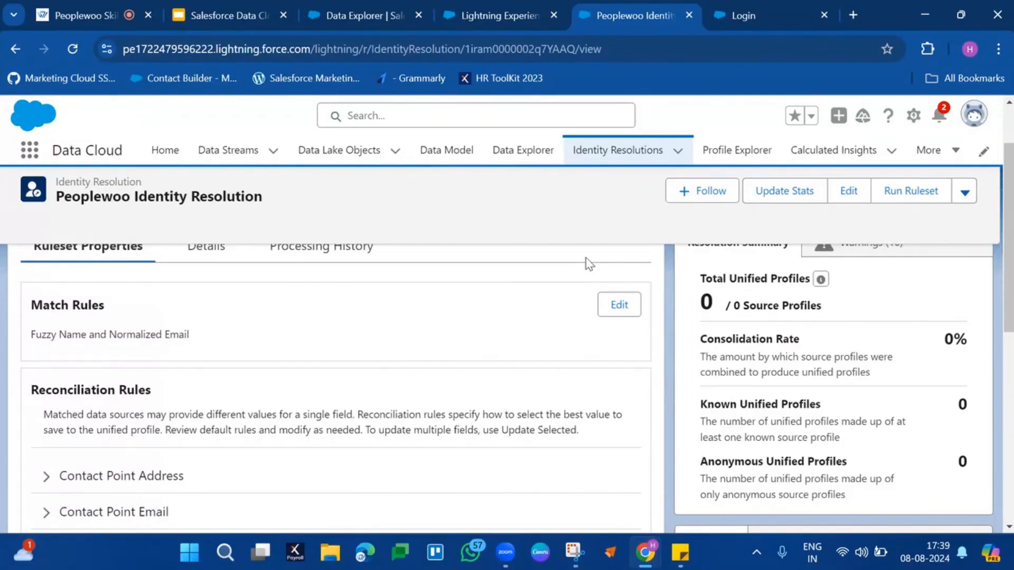
# Update the stats of Peoplewoo Identity Resolution from the Identity Resolutions list and widen the Last Job Status column to check the job
pyautogui.click(965, 192)
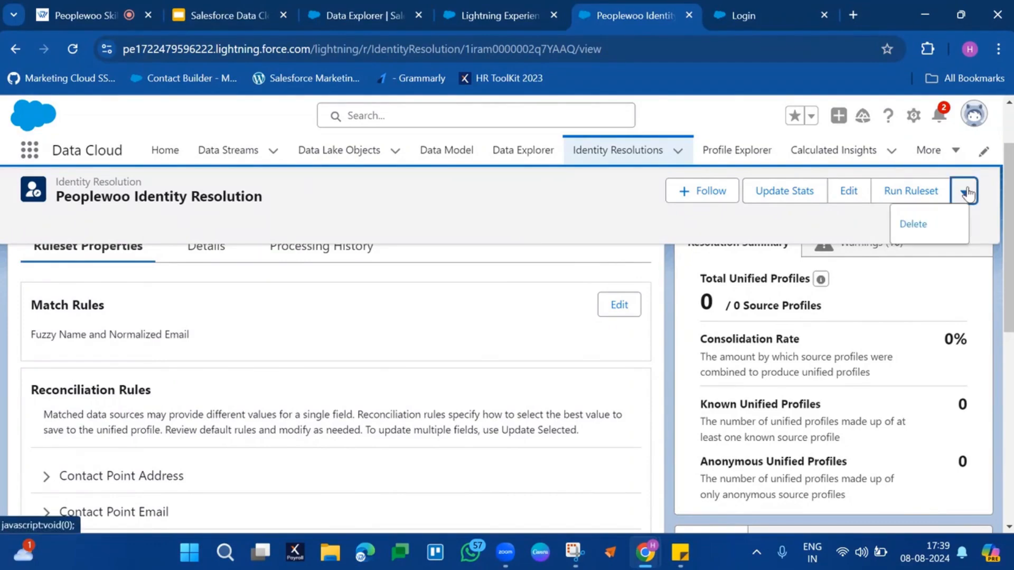
pyautogui.click(403, 204)
pyautogui.scroll(2, 350, 222)
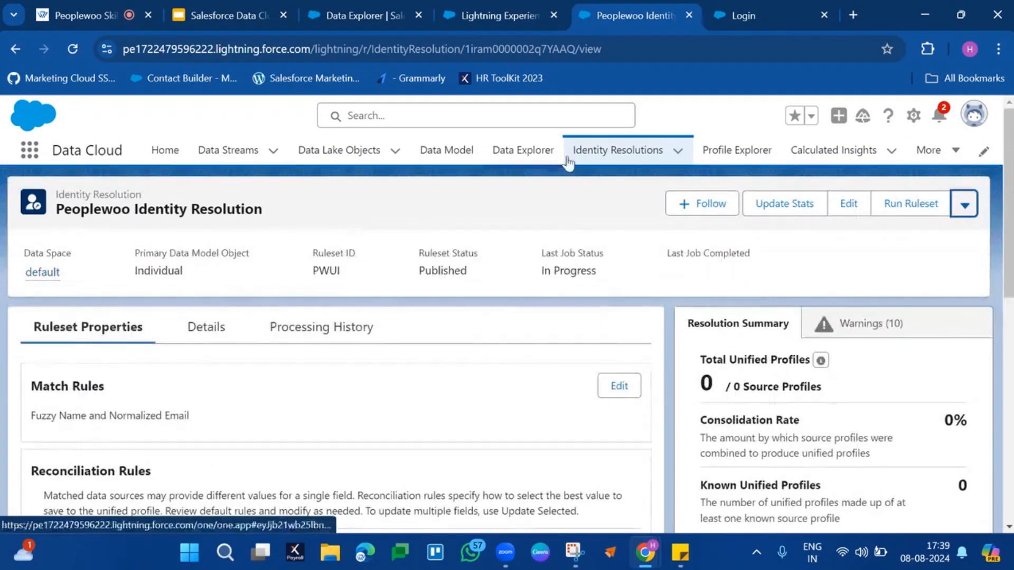
pyautogui.click(598, 151)
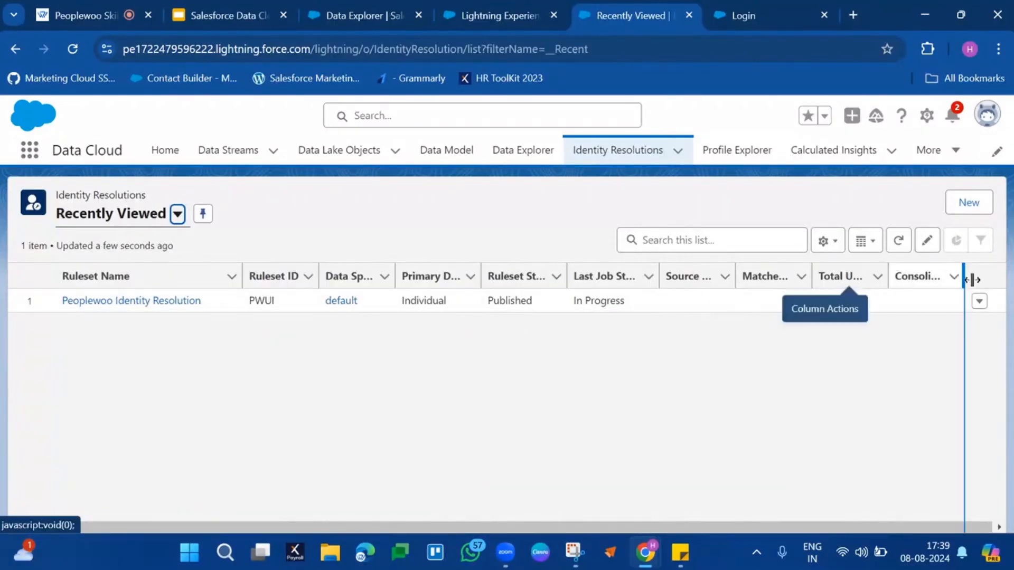
pyautogui.click(978, 302)
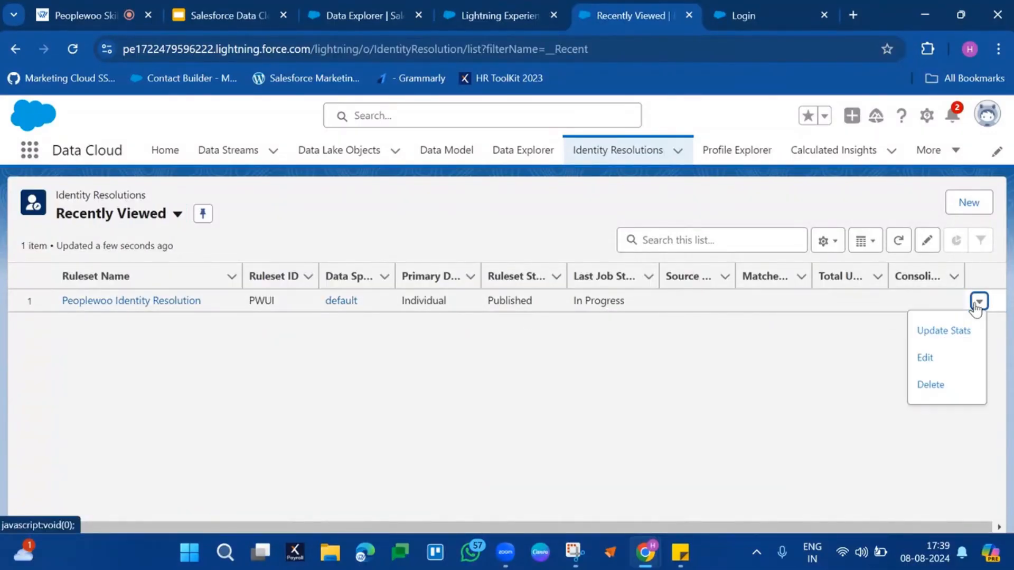
pyautogui.click(938, 331)
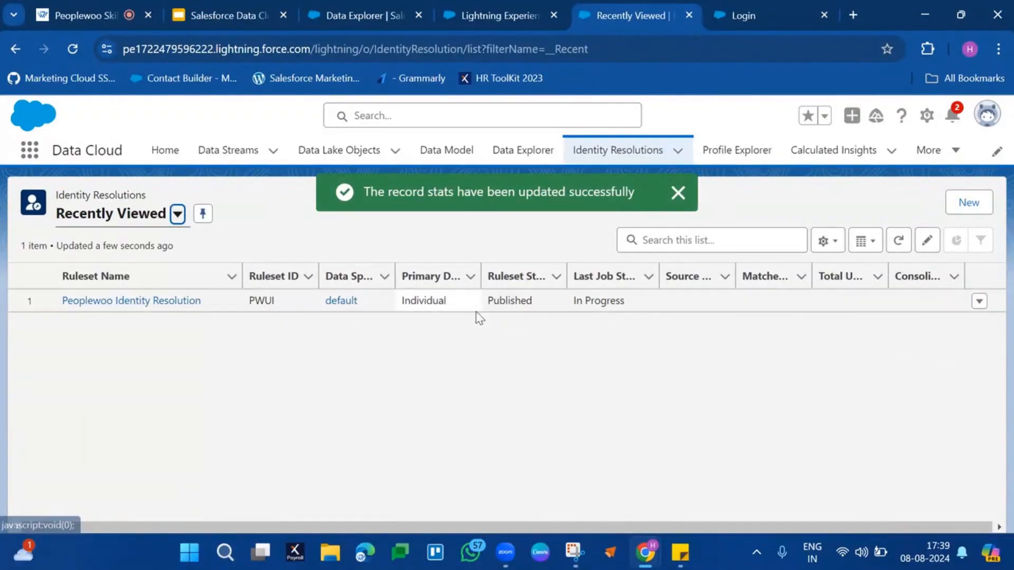
pyautogui.moveTo(655, 287); pyautogui.dragTo(798, 286)
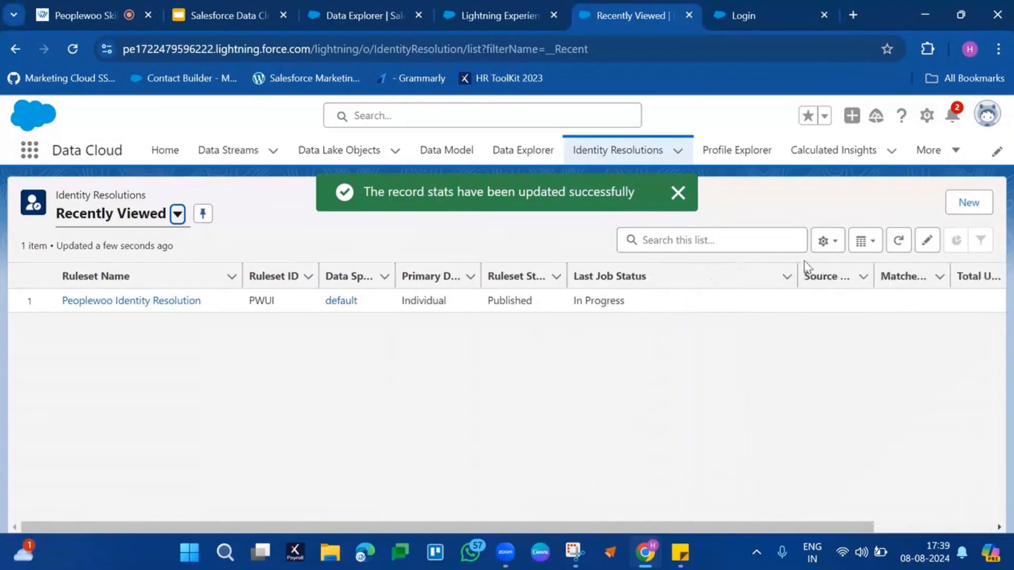
pyautogui.doubleClick(605, 301)
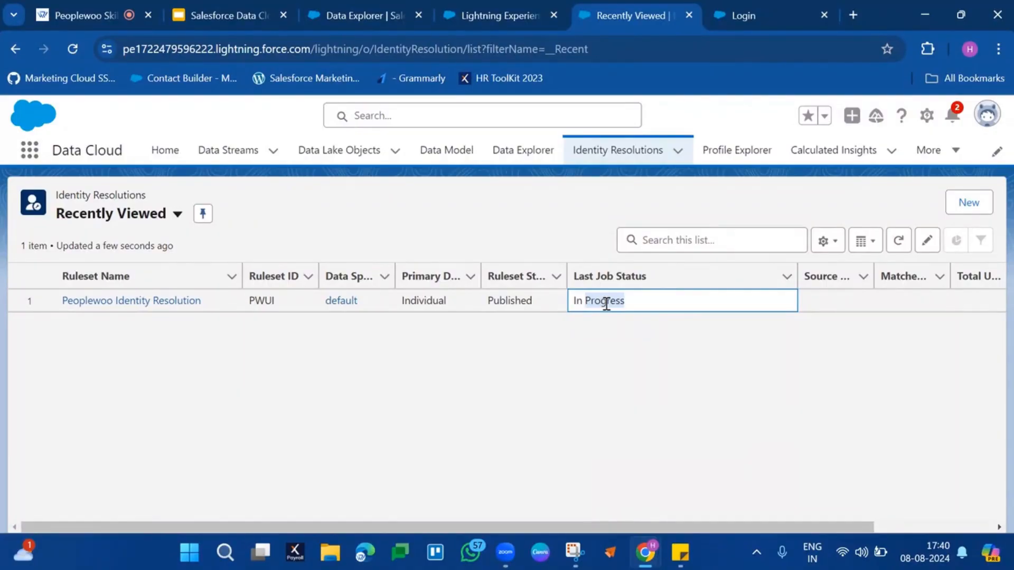
# Open the data model objects, switch the list view to All and browse its entries
pyautogui.click(448, 152)
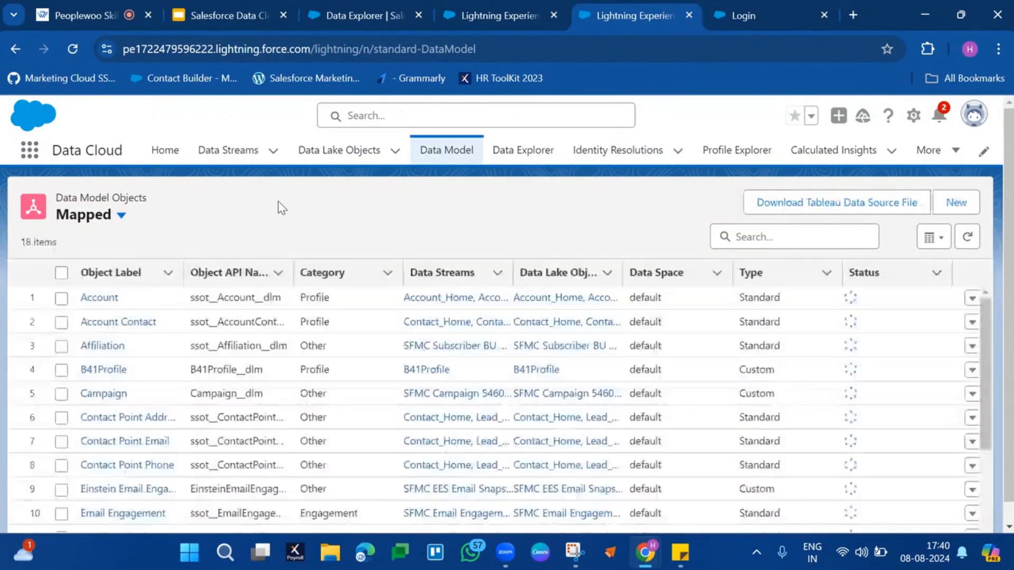
pyautogui.scroll(-1, 282, 208)
pyautogui.scroll(-3, 193, 299)
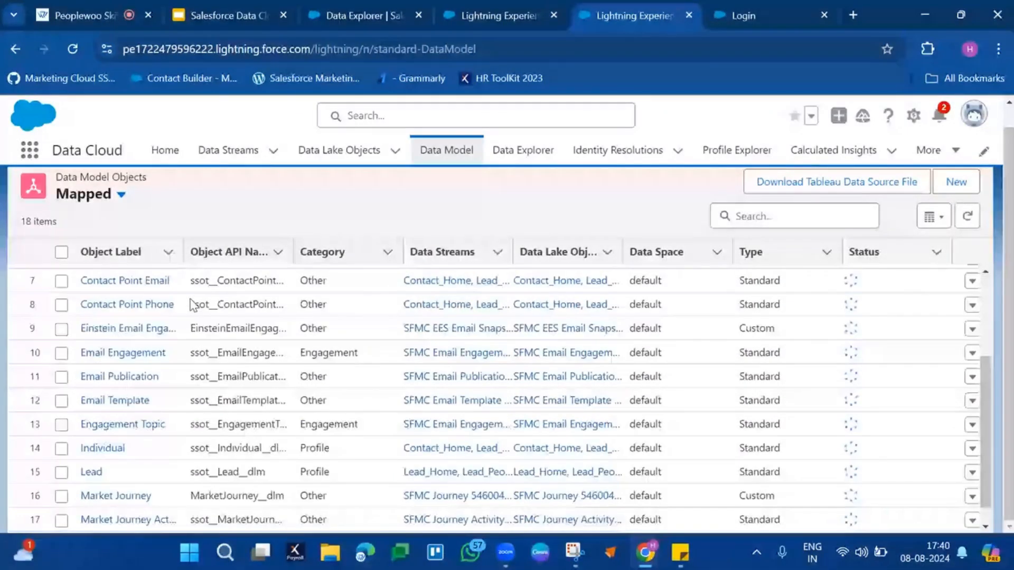
pyautogui.click(123, 196)
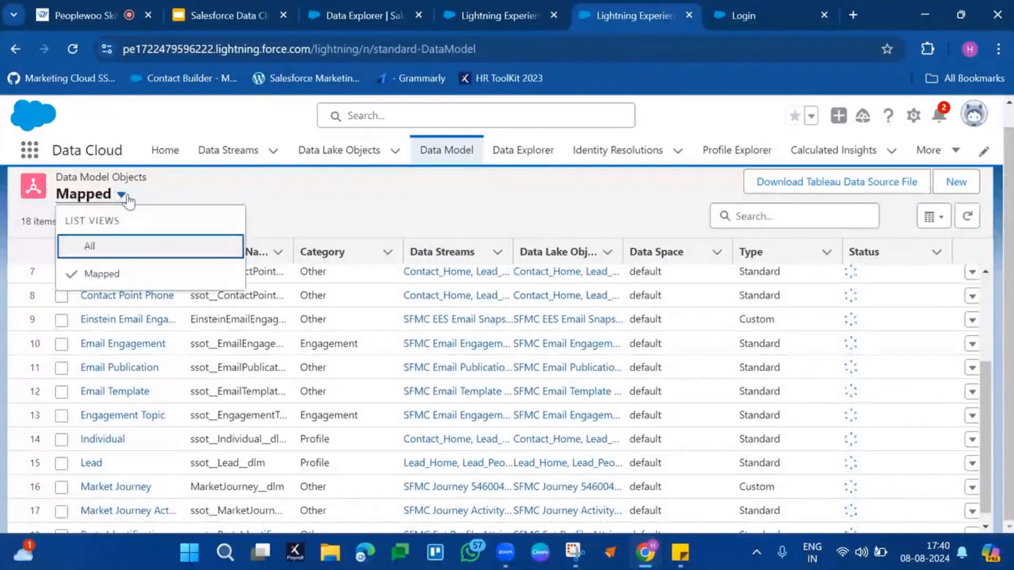
pyautogui.click(100, 247)
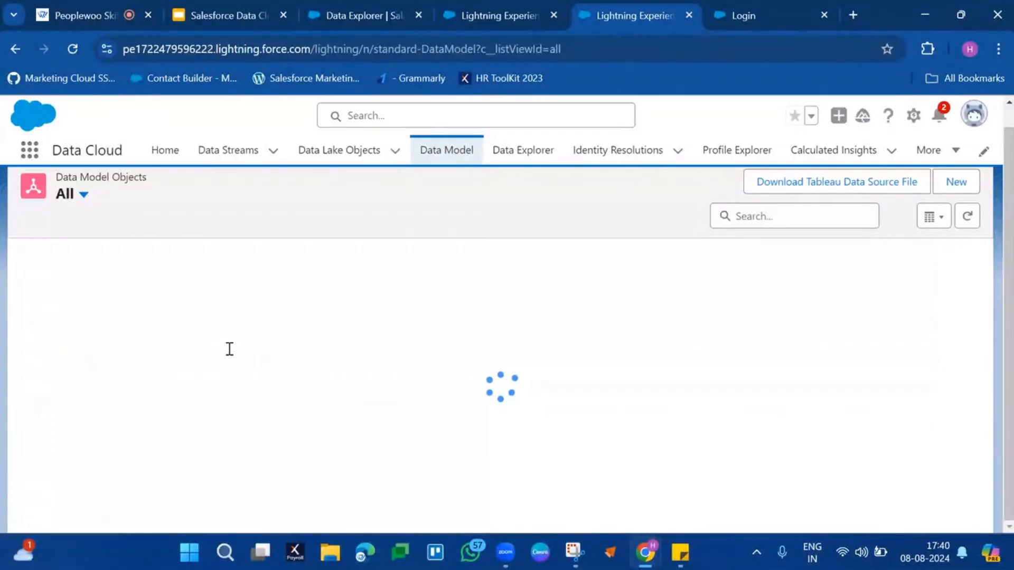
pyautogui.scroll(-10, 230, 349)
pyautogui.scroll(-9, 229, 349)
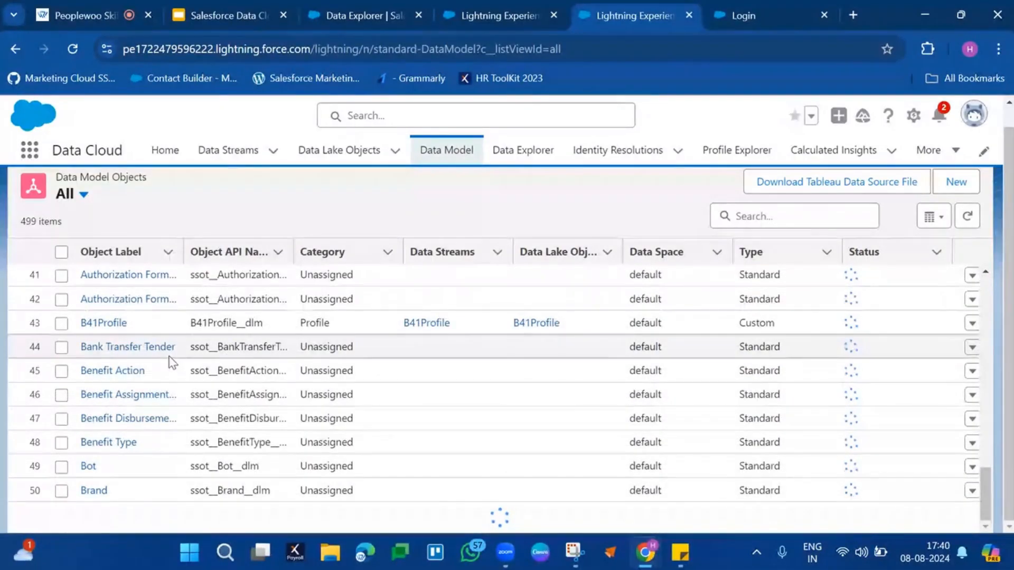
pyautogui.scroll(20, 169, 357)
# Search the data model objects for "unified" and widen the Object Label column to read the full names
pyautogui.click(787, 217)
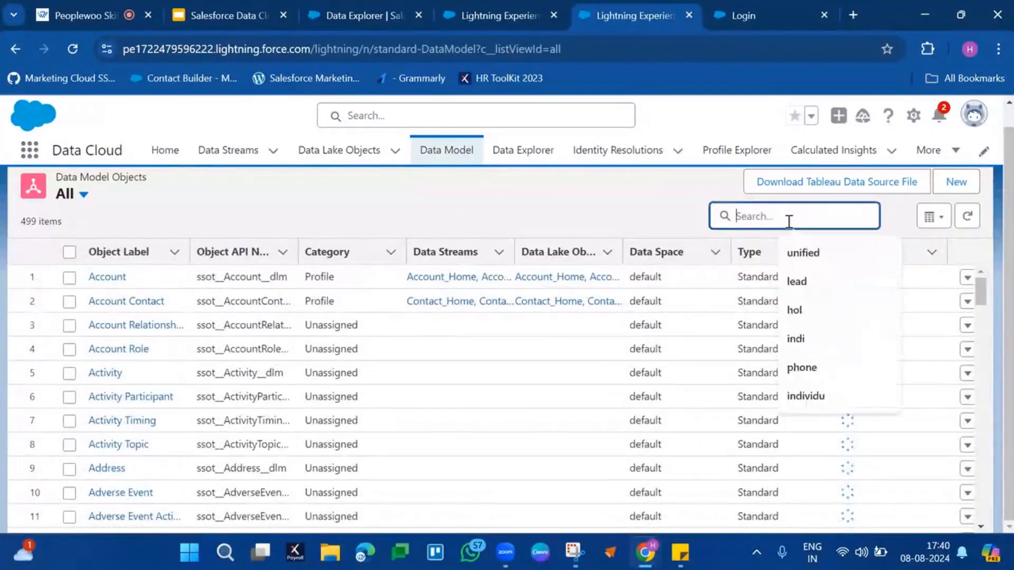
pyautogui.write('unified')
pyautogui.press('Return')
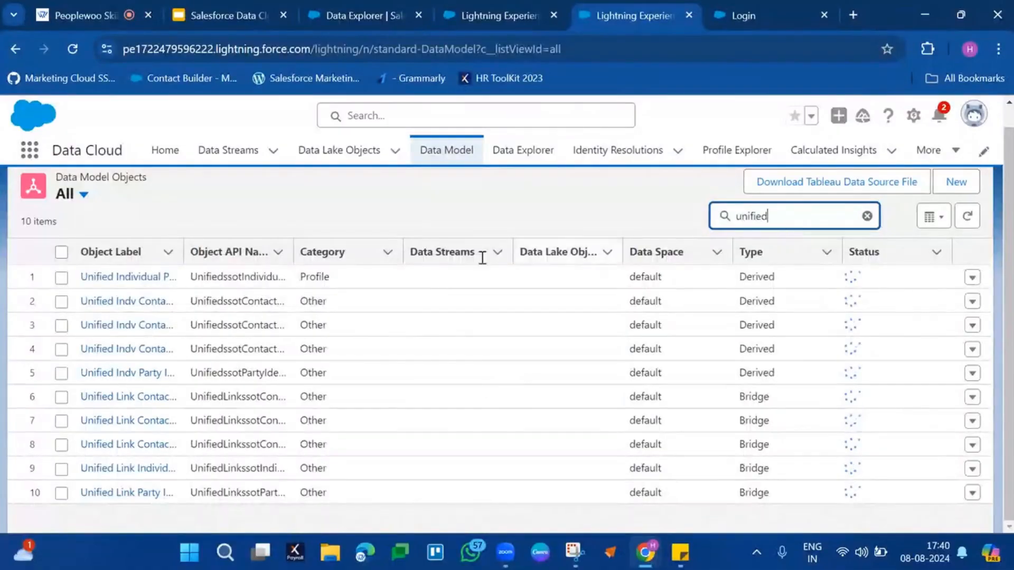
pyautogui.moveTo(181, 246); pyautogui.dragTo(470, 246)
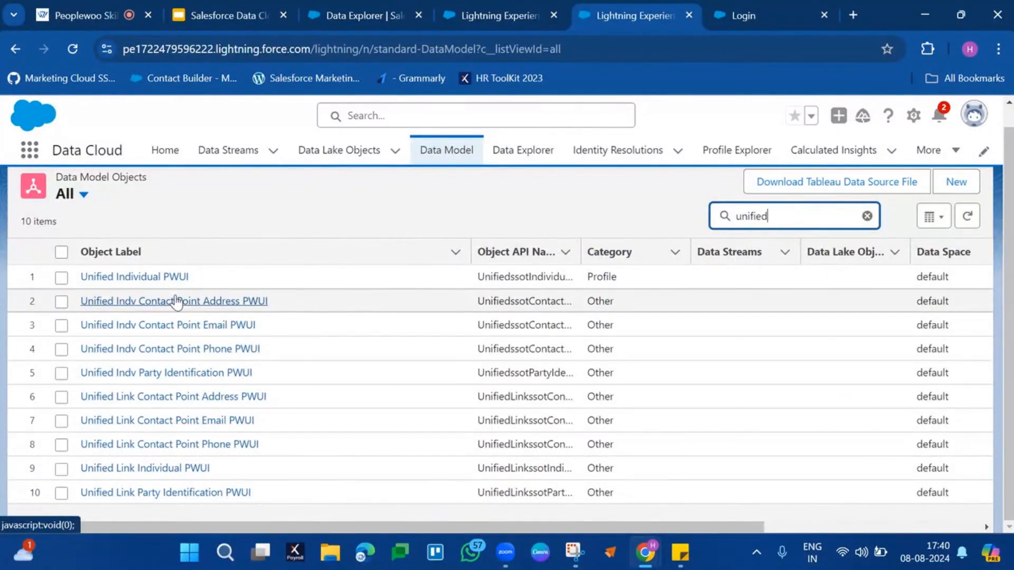
pyautogui.scroll(1, 176, 301)
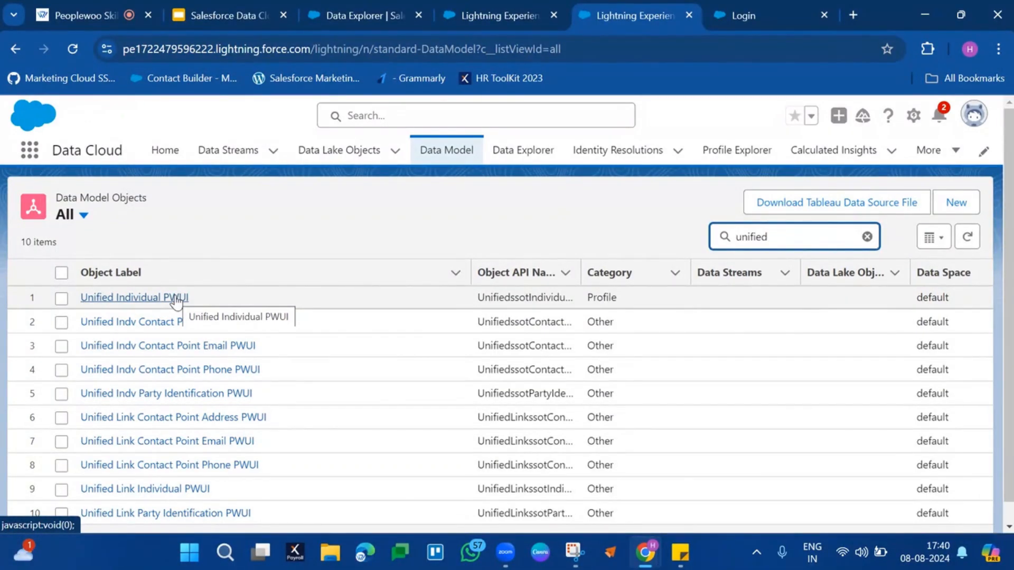
# Check the remaining columns of the unified data model objects, and set the Data Explorer object type to Data Model Object
pyautogui.hscroll(5, 492, 382)
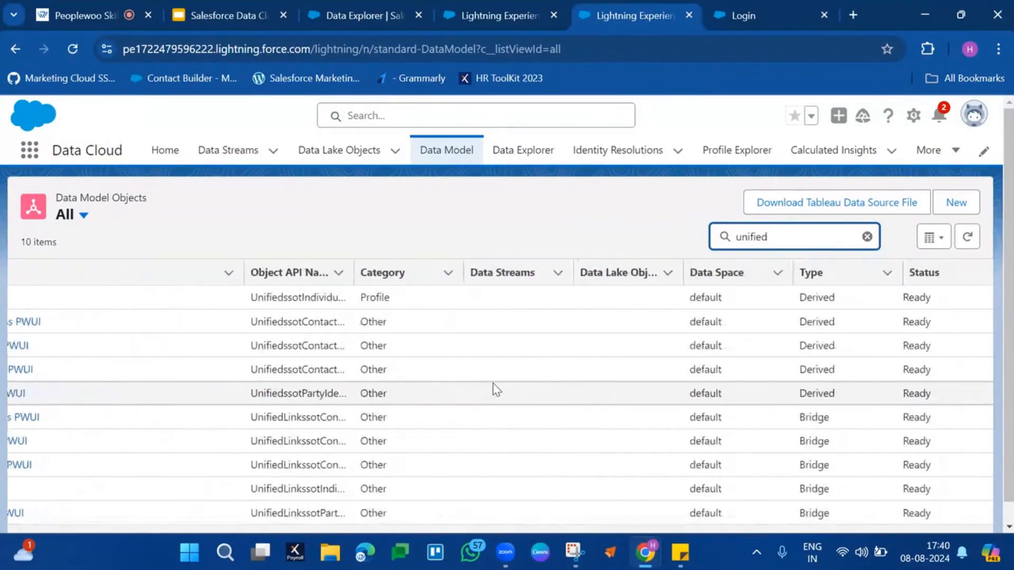
pyautogui.hscroll(-5, 598, 354)
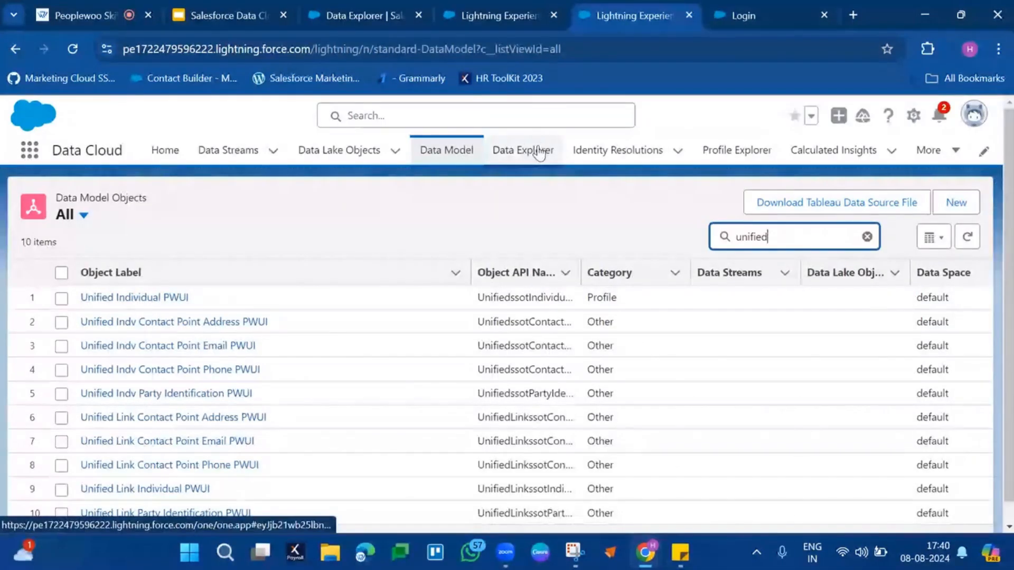
pyautogui.click(539, 152)
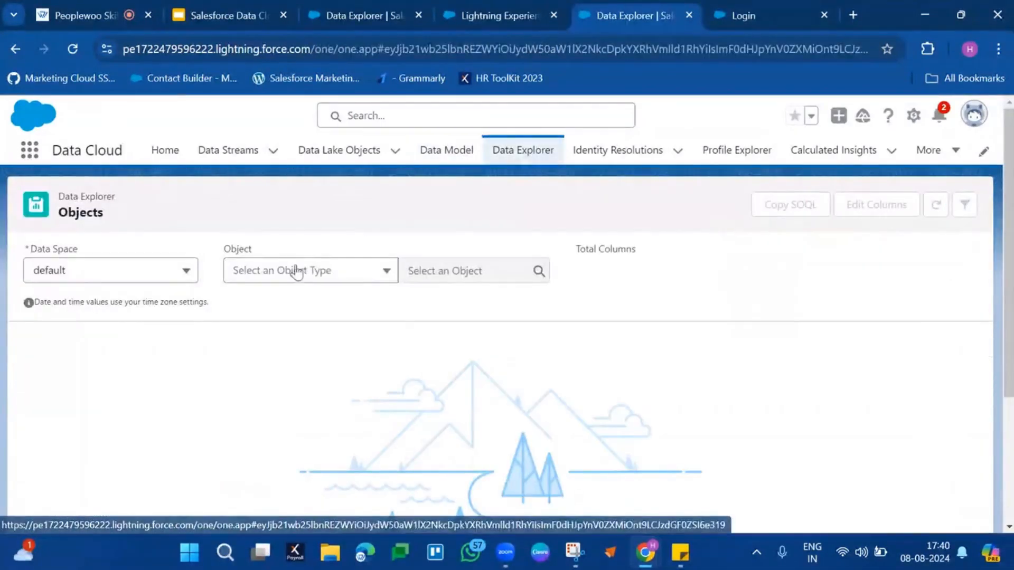
pyautogui.click(298, 272)
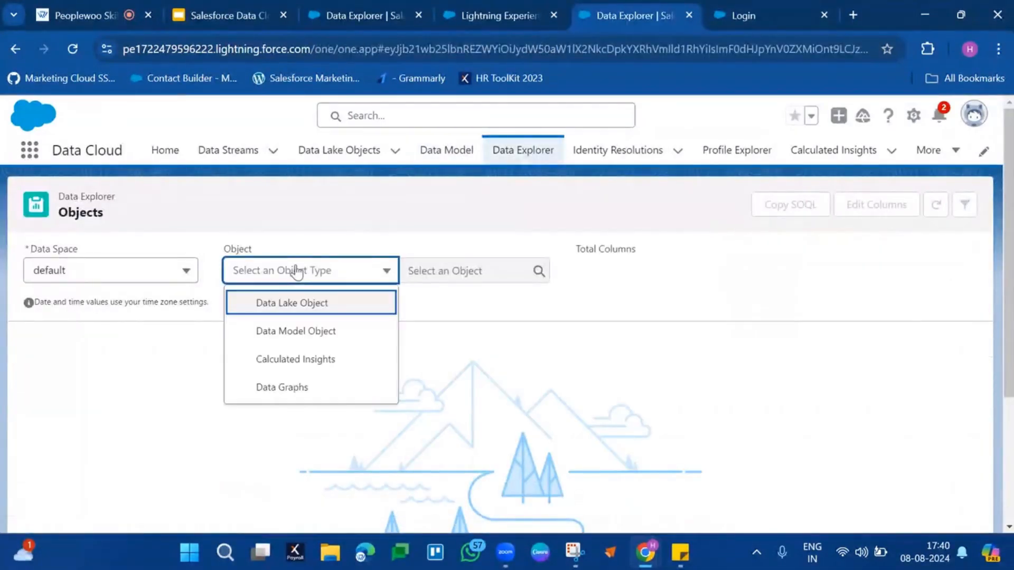
pyautogui.click(323, 332)
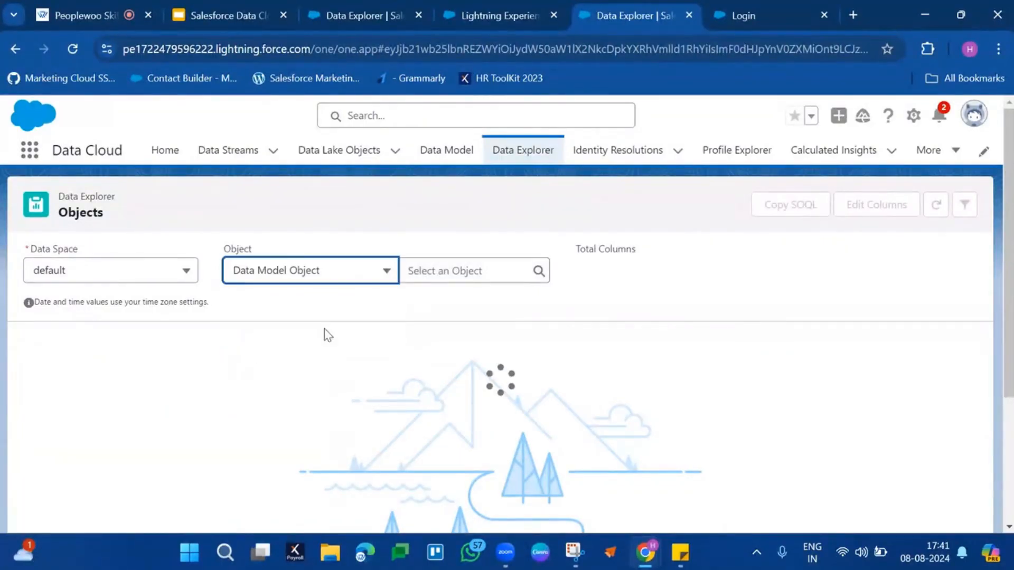
# Browse the unified objects available in Data Explorer and load the records of Unified Individual PWUI
pyautogui.click(448, 273)
pyautogui.scroll(-6, 441, 406)
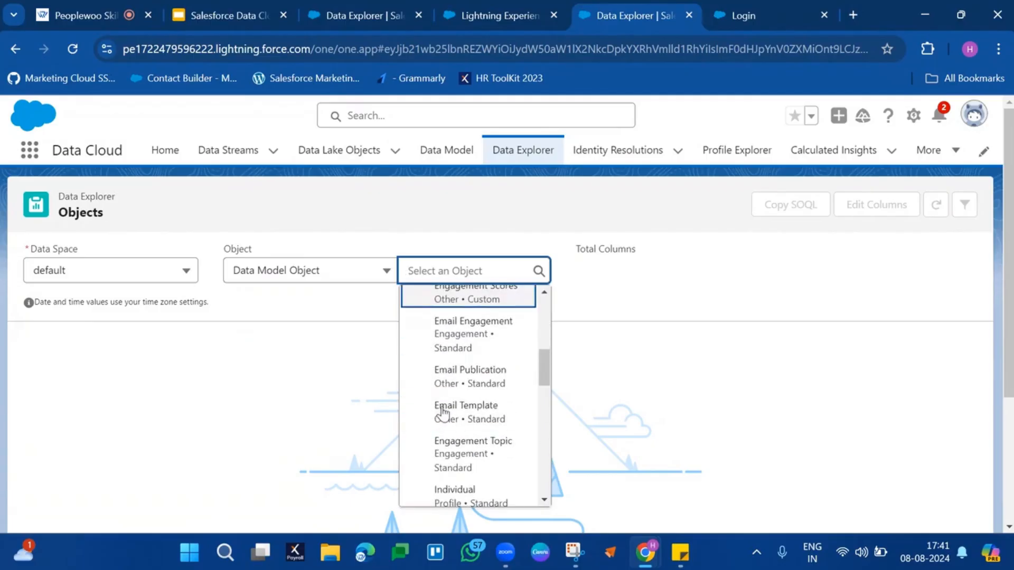
pyautogui.scroll(-6, 443, 413)
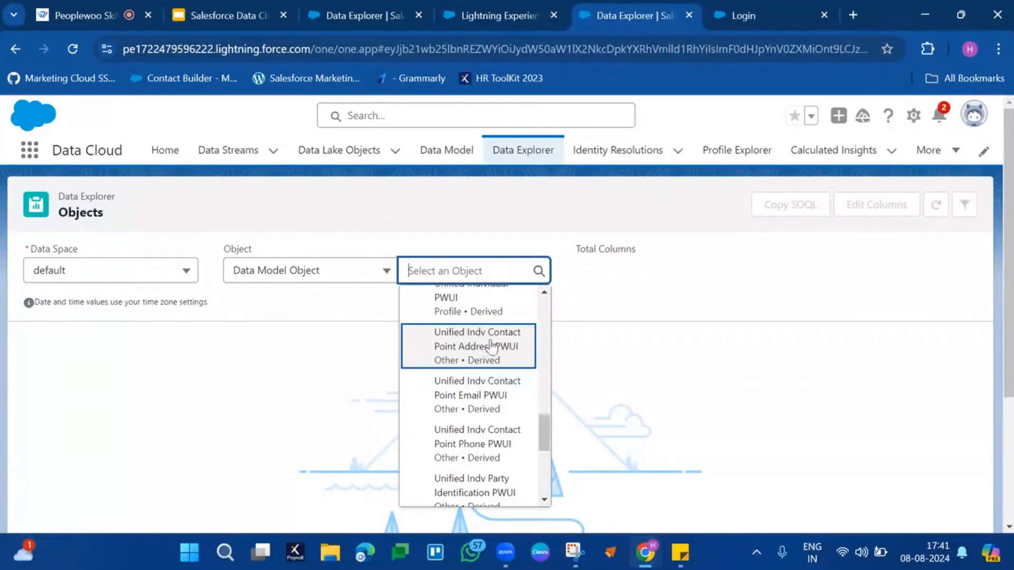
pyautogui.scroll(-2, 449, 402)
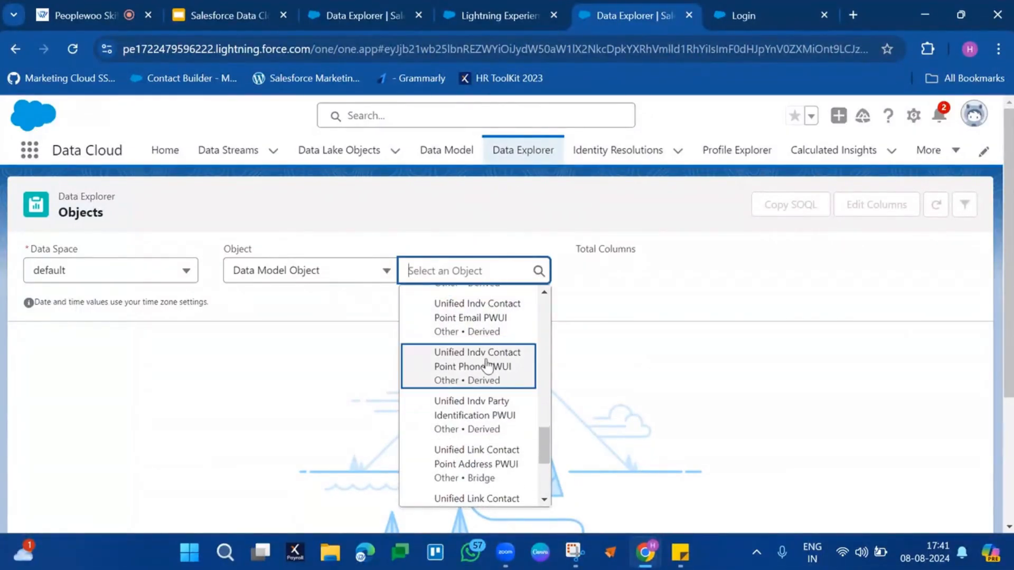
pyautogui.scroll(-4, 469, 421)
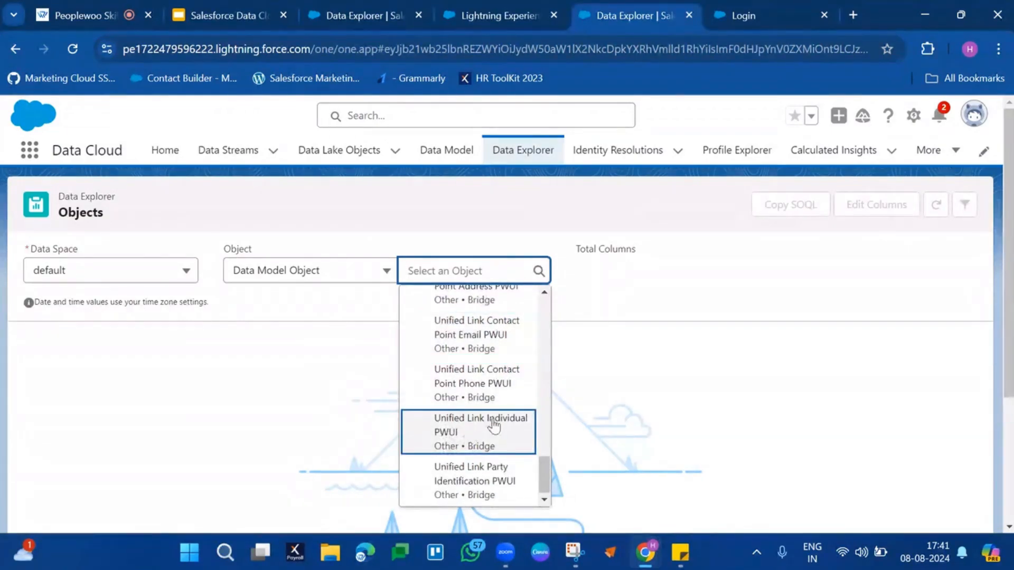
pyautogui.scroll(-1, 475, 438)
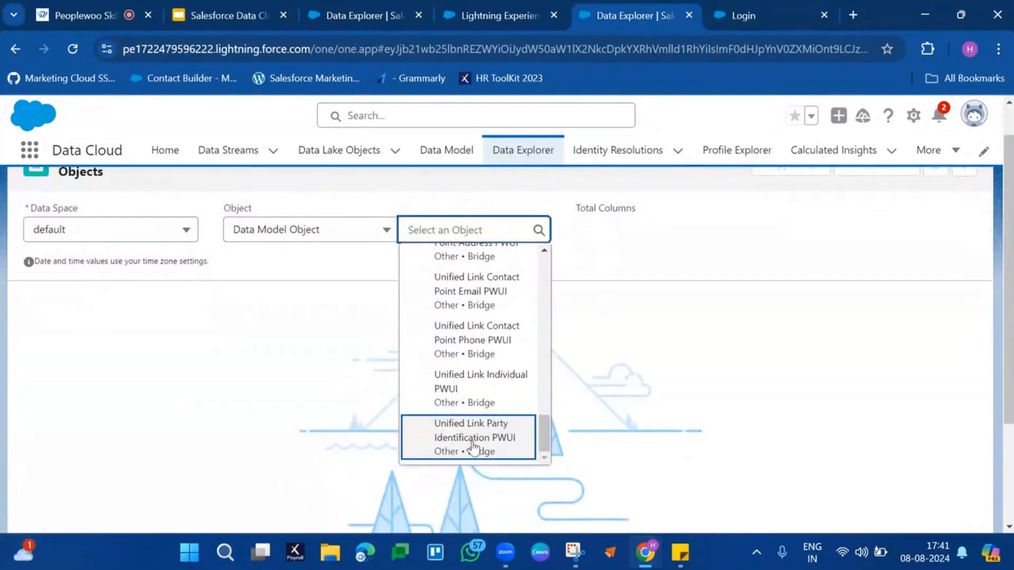
pyautogui.scroll(4, 488, 375)
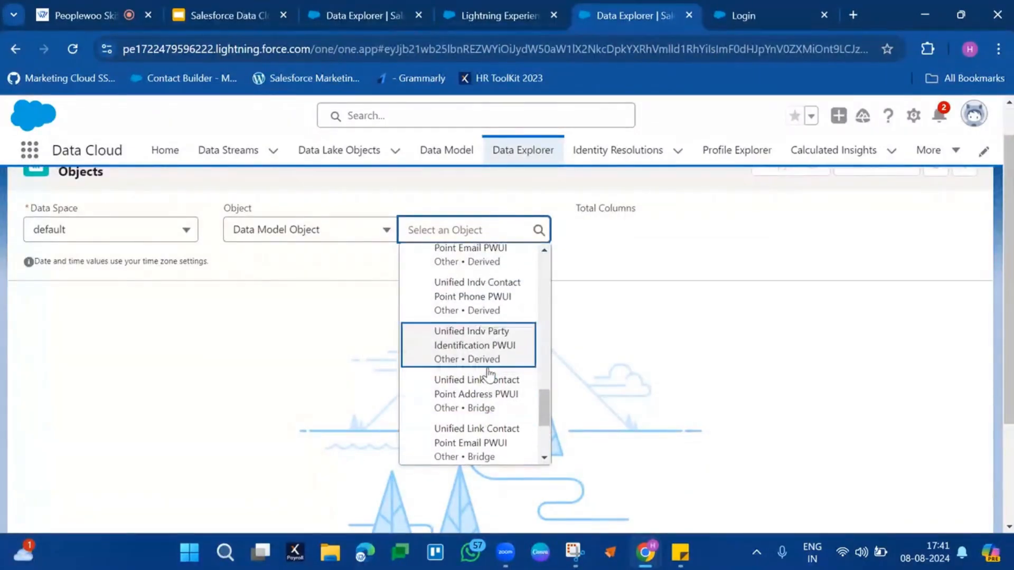
pyautogui.scroll(3, 488, 375)
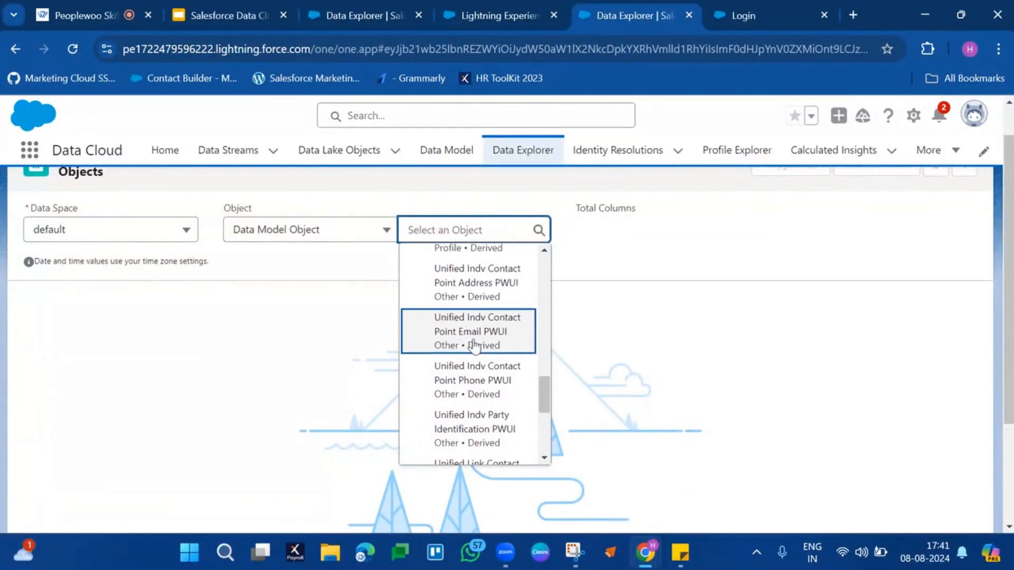
pyautogui.scroll(2, 475, 346)
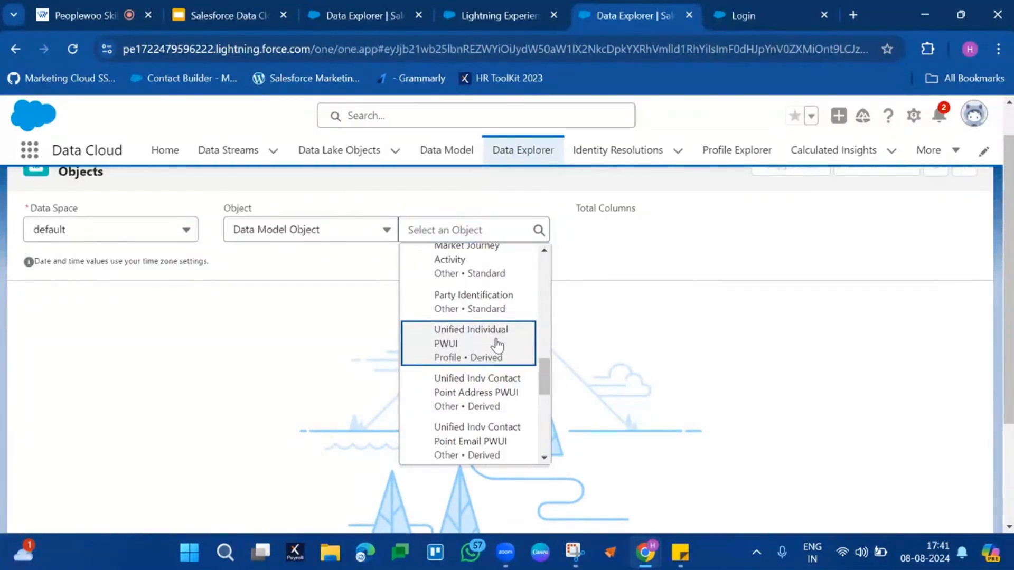
pyautogui.click(493, 344)
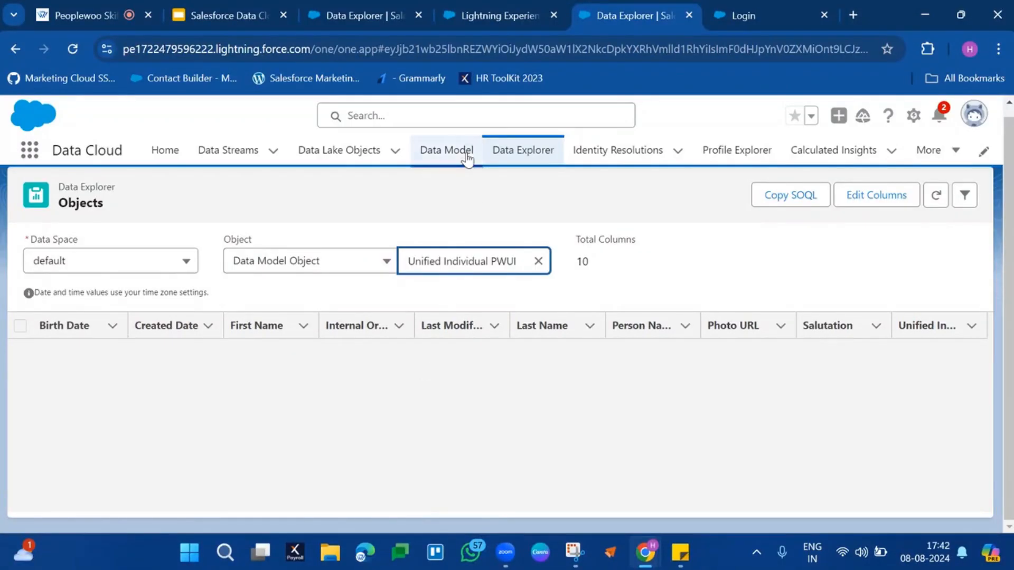
# Replace Unified Individual PWUI with the Individual data model object in Data Explorer
pyautogui.click(536, 262)
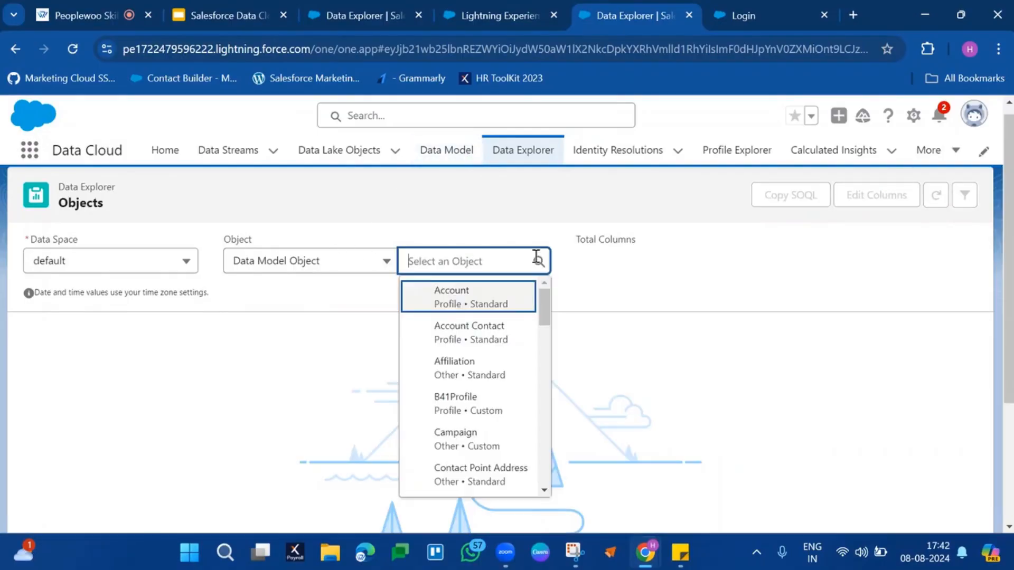
pyautogui.scroll(-3, 468, 444)
pyautogui.scroll(-5, 470, 445)
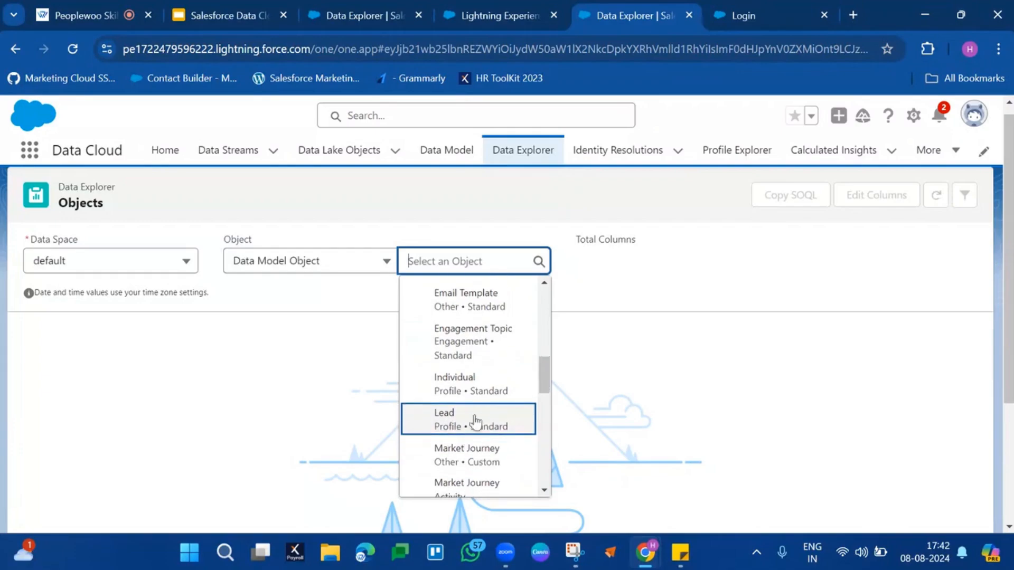
pyautogui.click(491, 390)
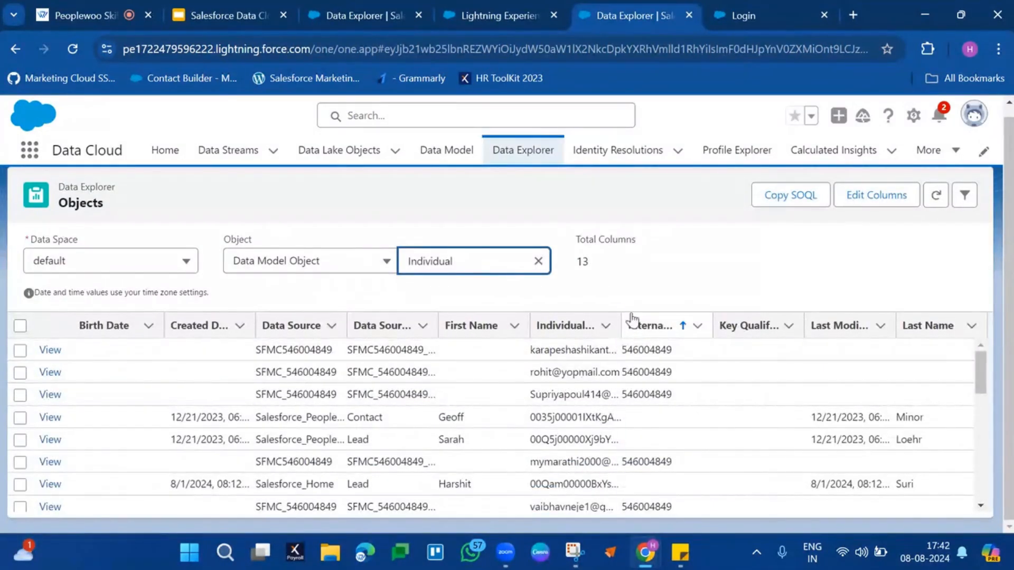
# Widen the Individual Id column and look through the Individual records from the different data sources
pyautogui.moveTo(616, 324); pyautogui.dragTo(737, 289)
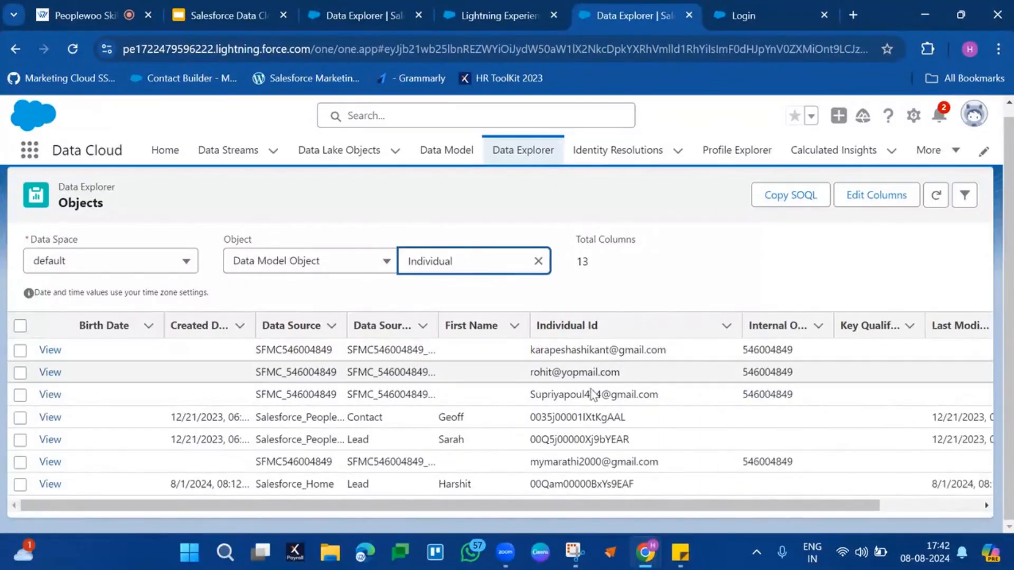
pyautogui.scroll(-5, 581, 443)
pyautogui.scroll(-3, 581, 443)
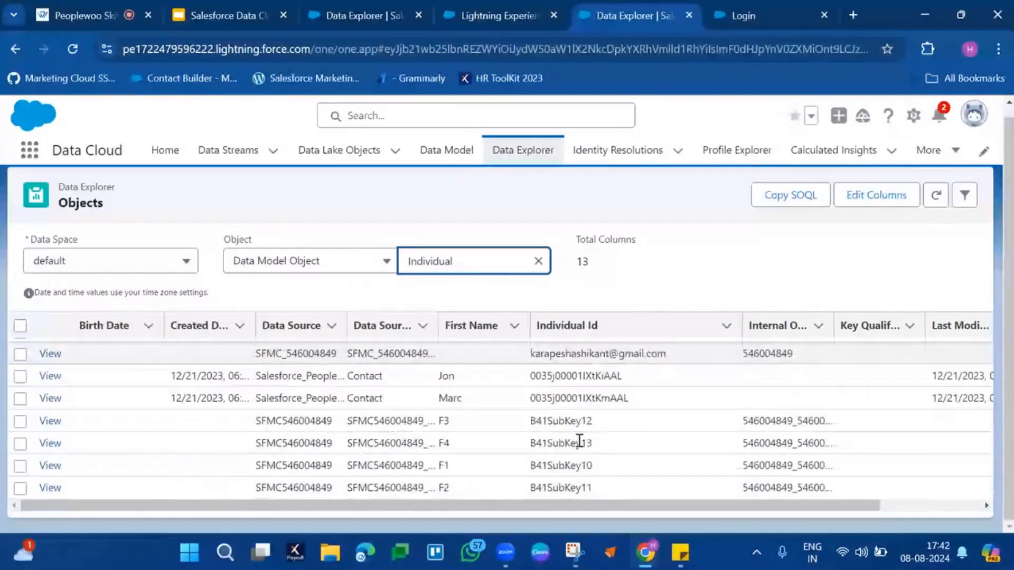
pyautogui.scroll(5, 716, 403)
pyautogui.scroll(-3, 716, 403)
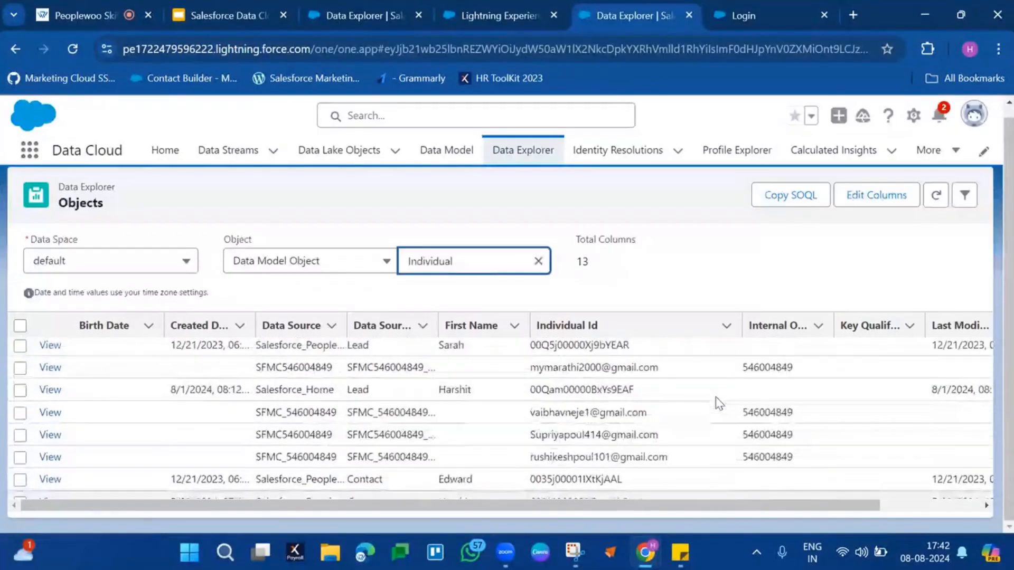
pyautogui.scroll(3, 719, 403)
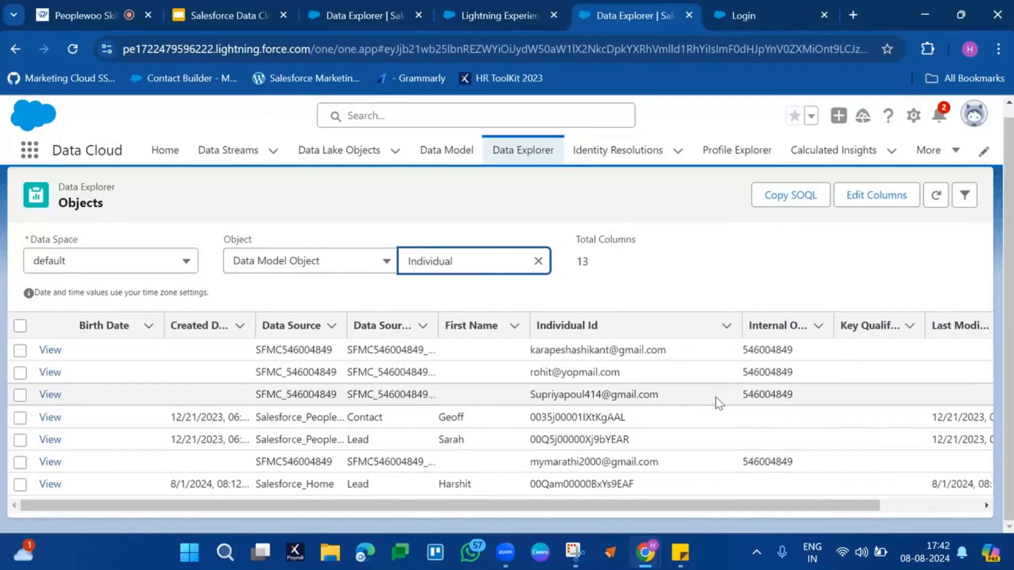
# Return to the Identity Resolutions list and check the last job status of the Peoplewoo Identity Resolution ruleset
pyautogui.click(619, 154)
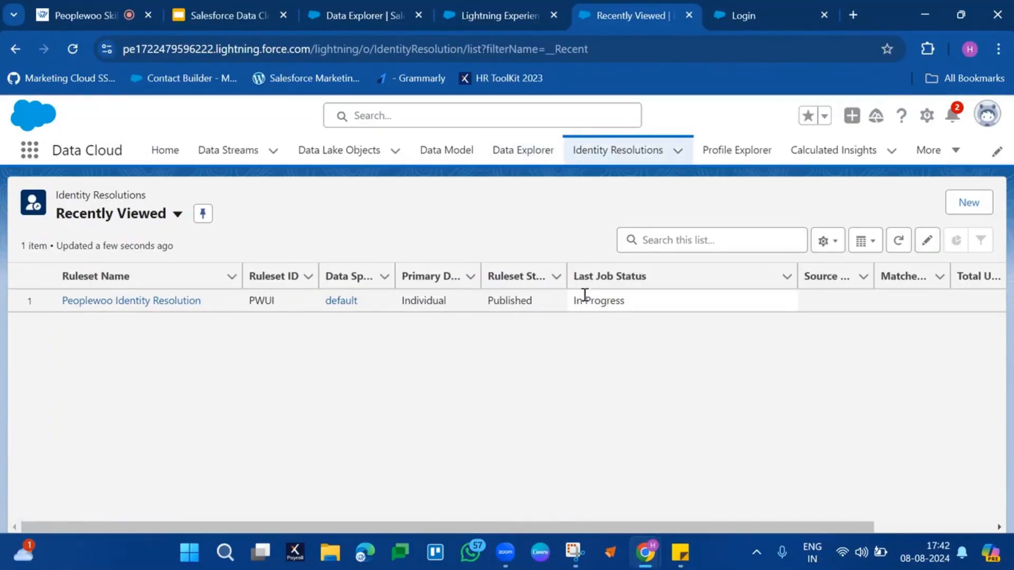
pyautogui.doubleClick(586, 299)
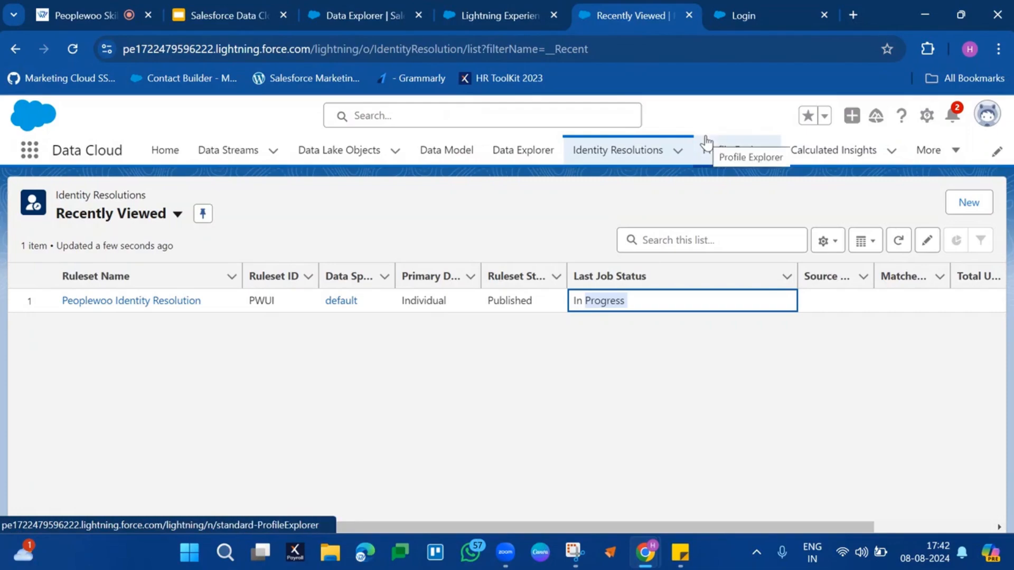
pyautogui.click(954, 149)
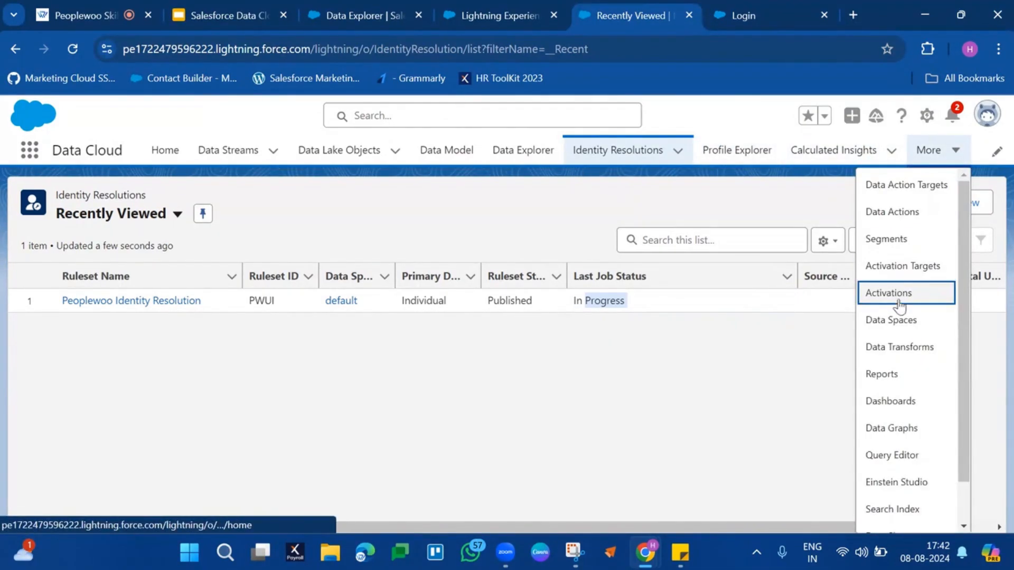
pyautogui.scroll(-1, 887, 422)
pyautogui.click(680, 461)
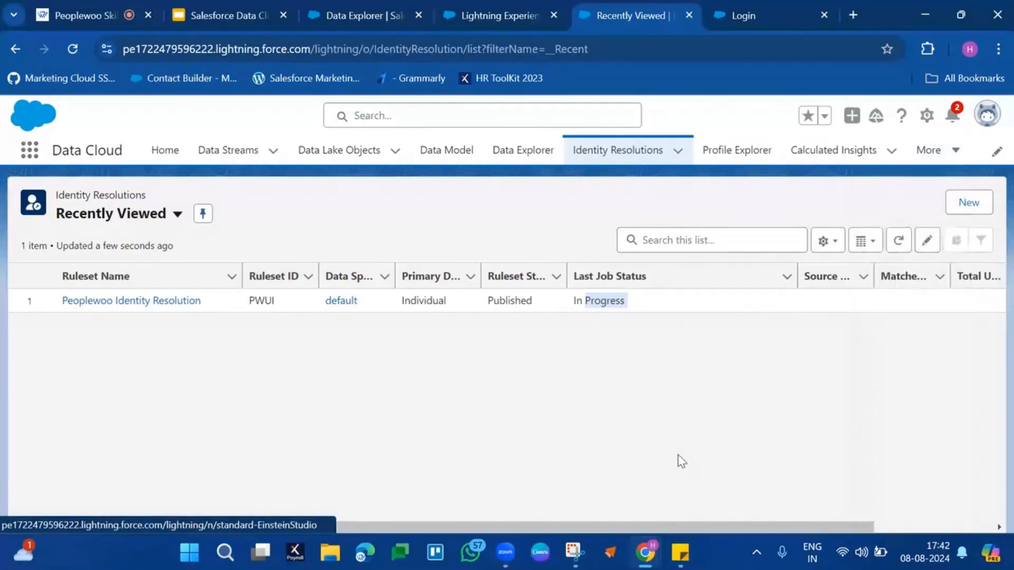